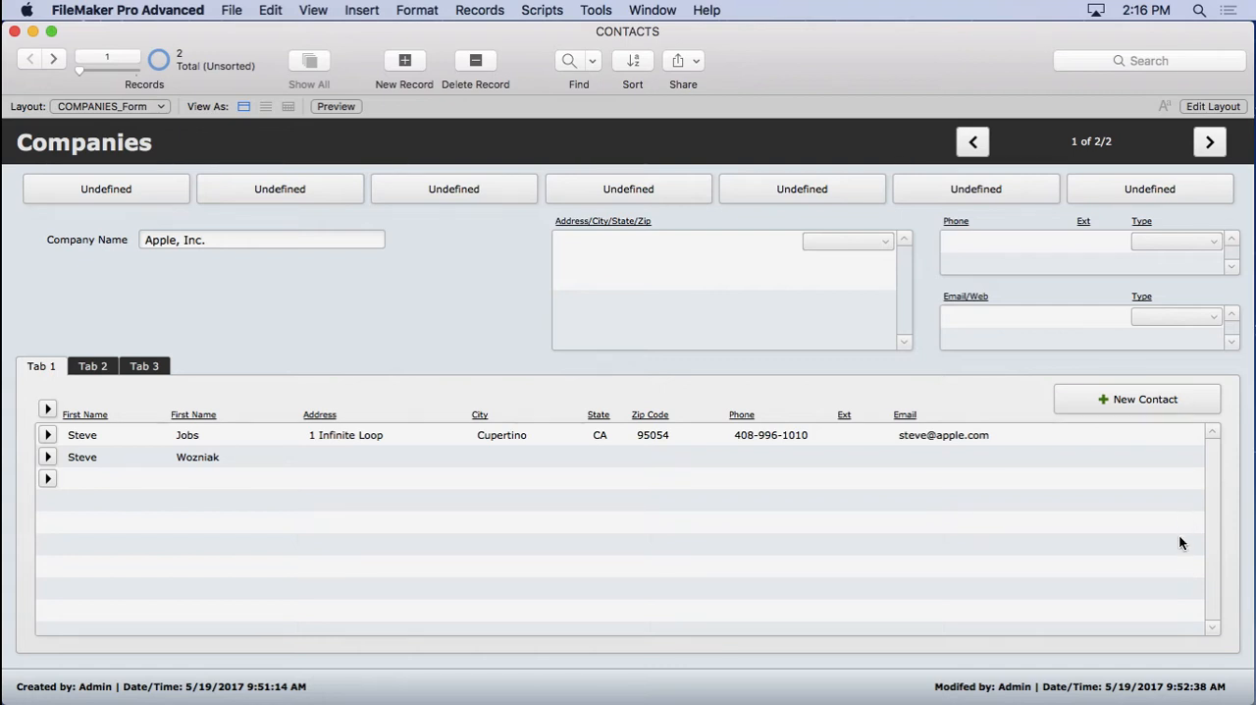
- Switch the Companies layout into Layout mode via Edit Layout
click(1191, 108)
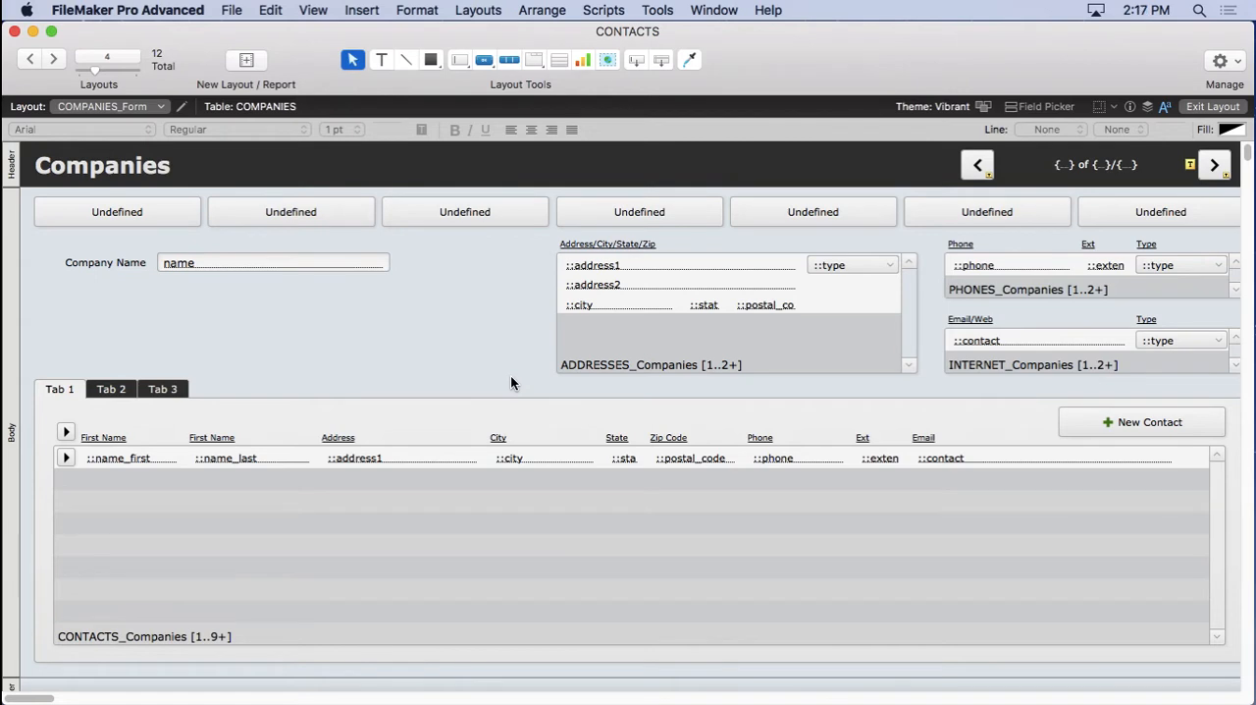
- Unlock the locked tab panel through Arrange > Unlock so it can be edited
double_click(99, 402)
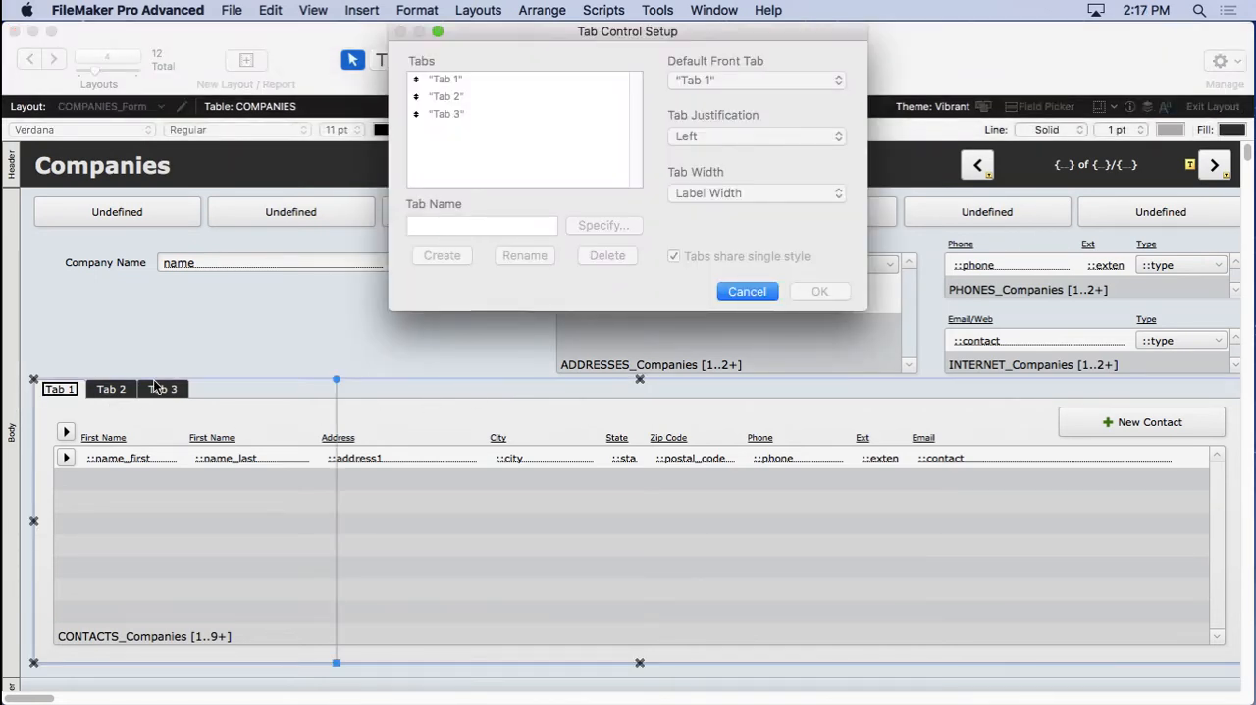
click(747, 292)
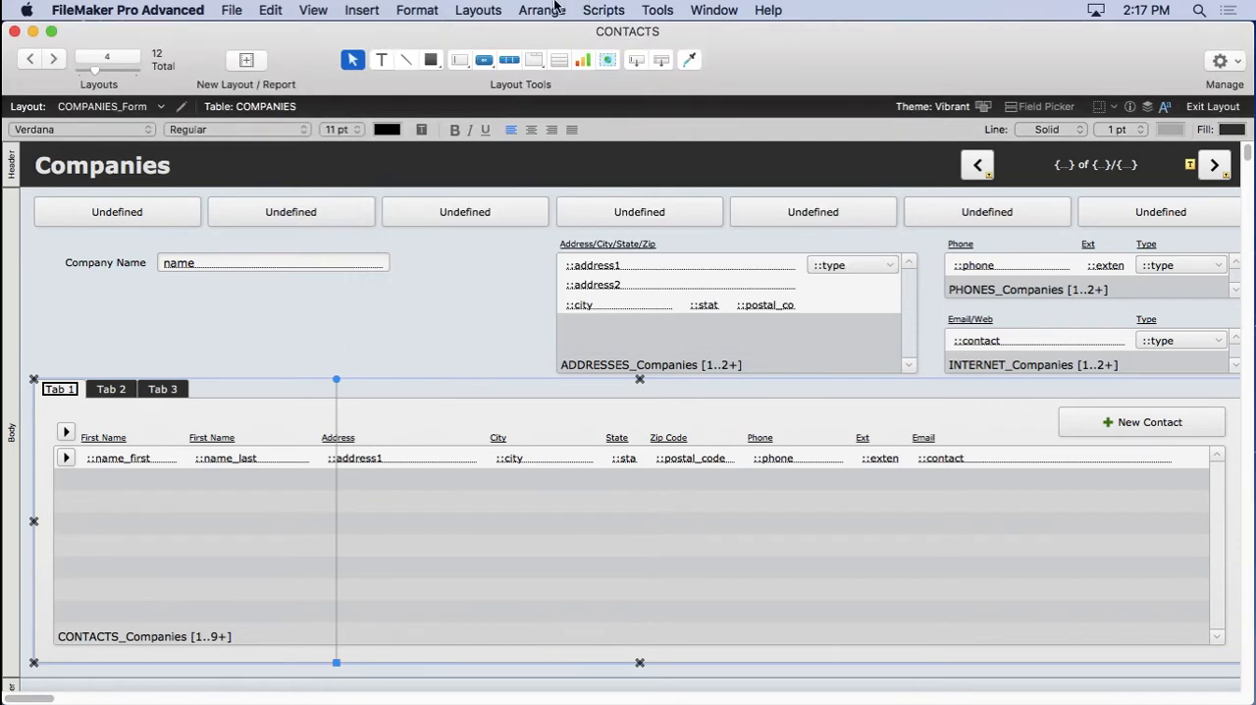
click(542, 10)
click(557, 86)
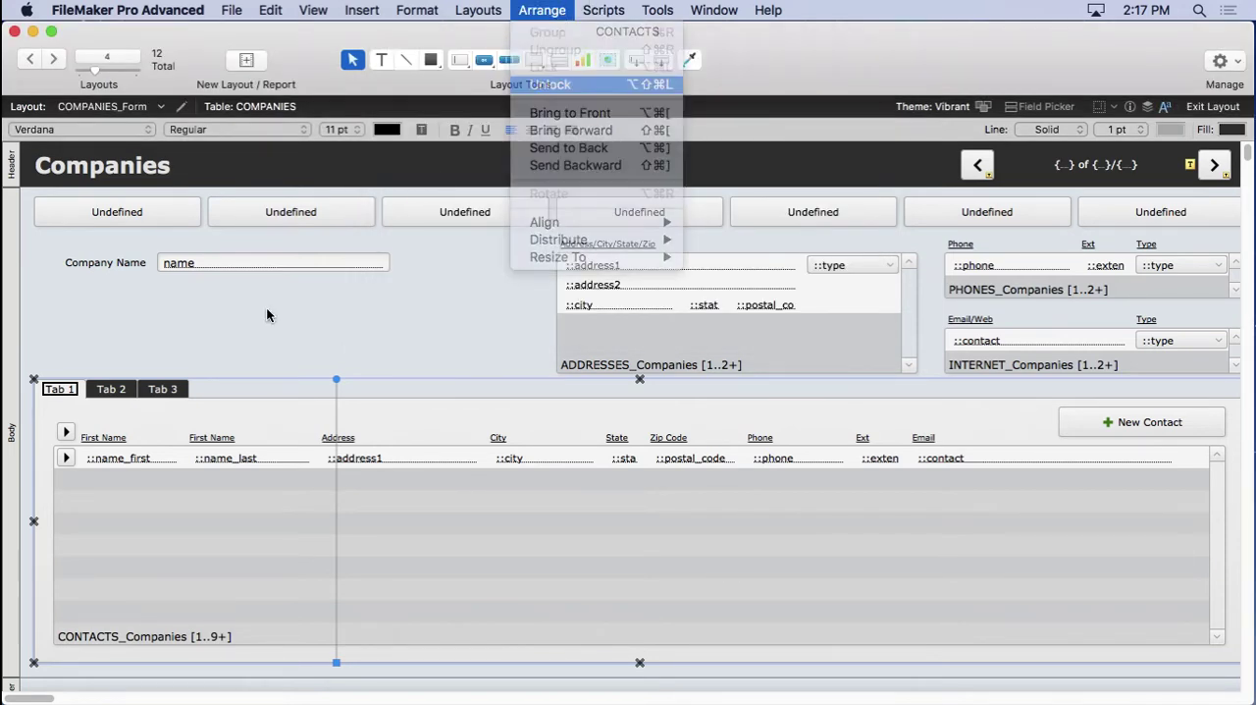
- Rename the tab panel's first tab from Tab 1 to Contacts in Tab Control Setup
double_click(156, 415)
click(447, 78)
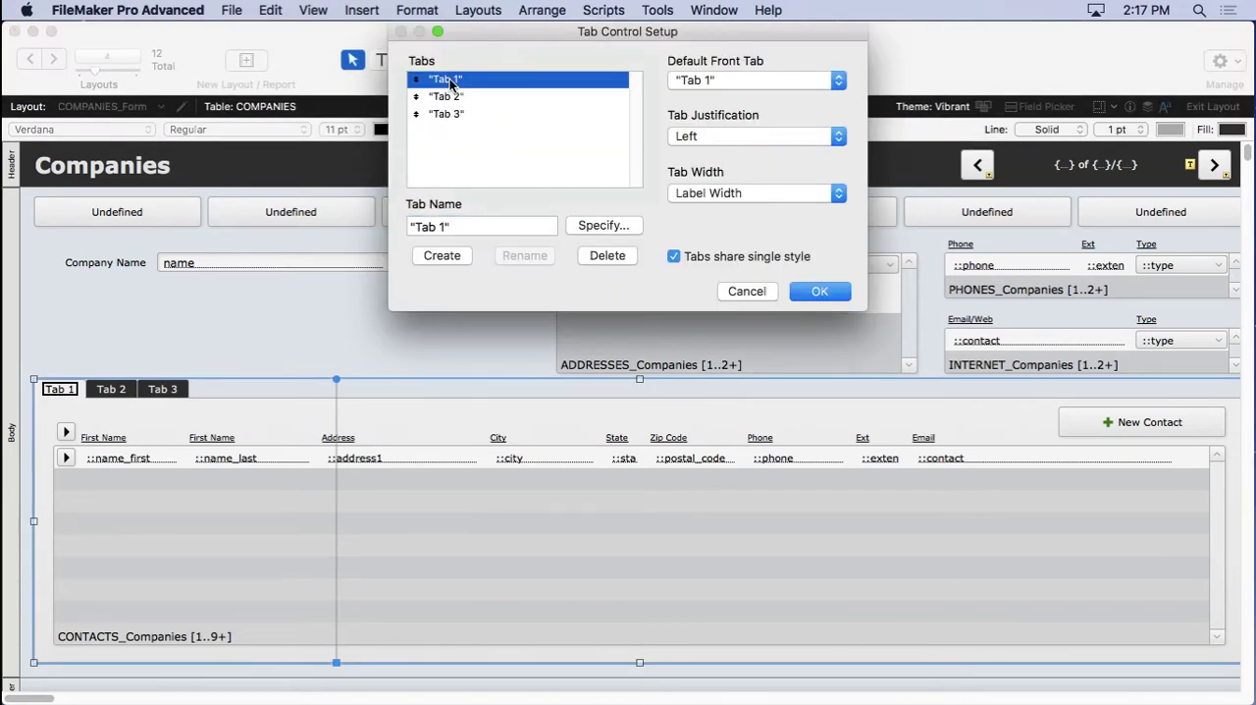
click(458, 227)
text(Contact)
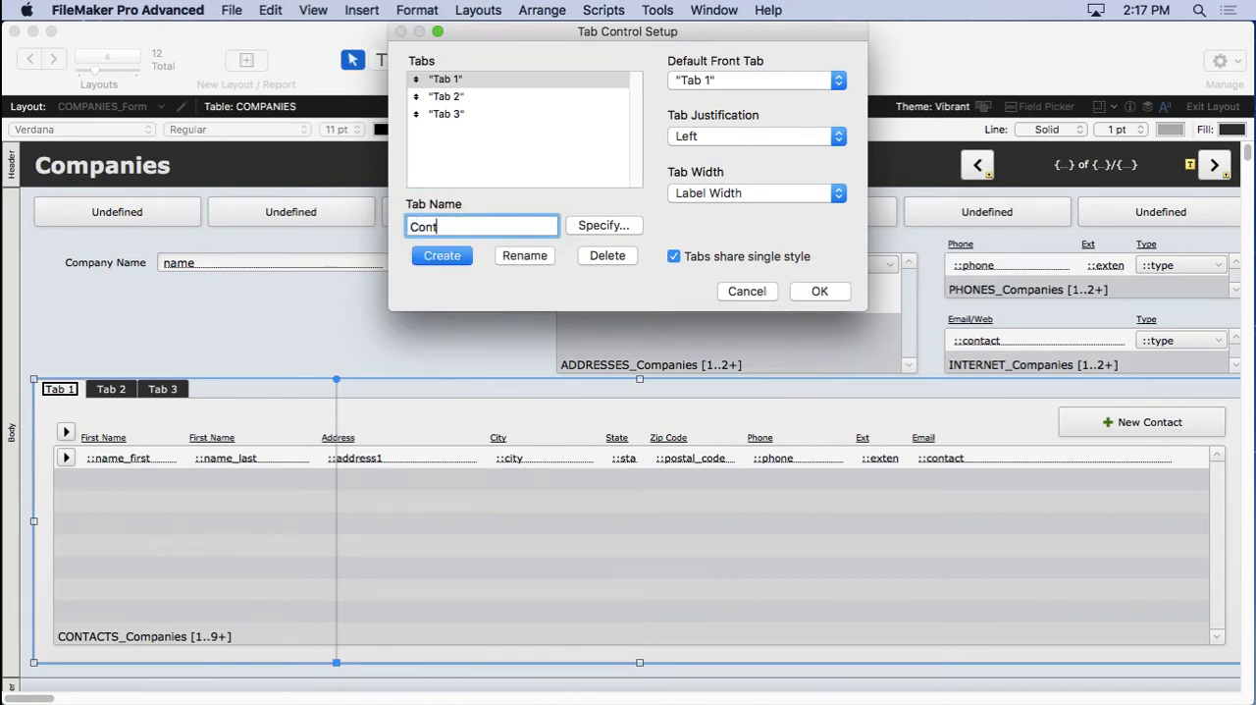
text(s)
click(524, 255)
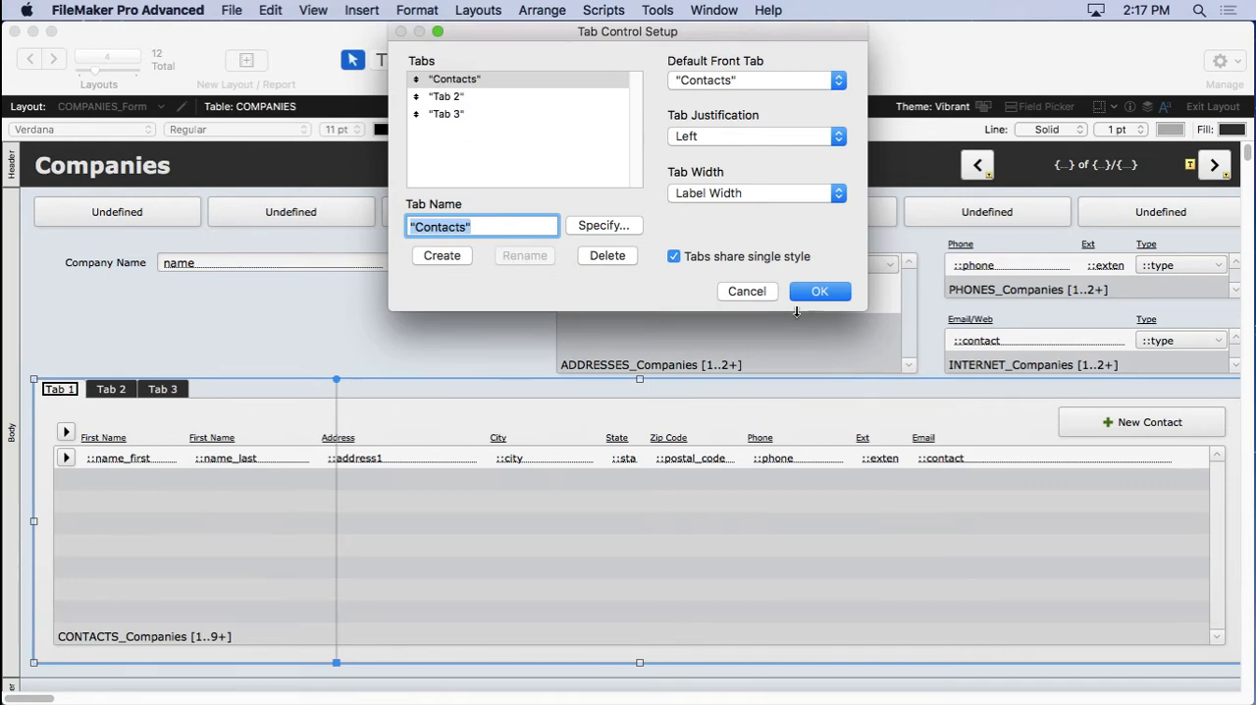
click(593, 225)
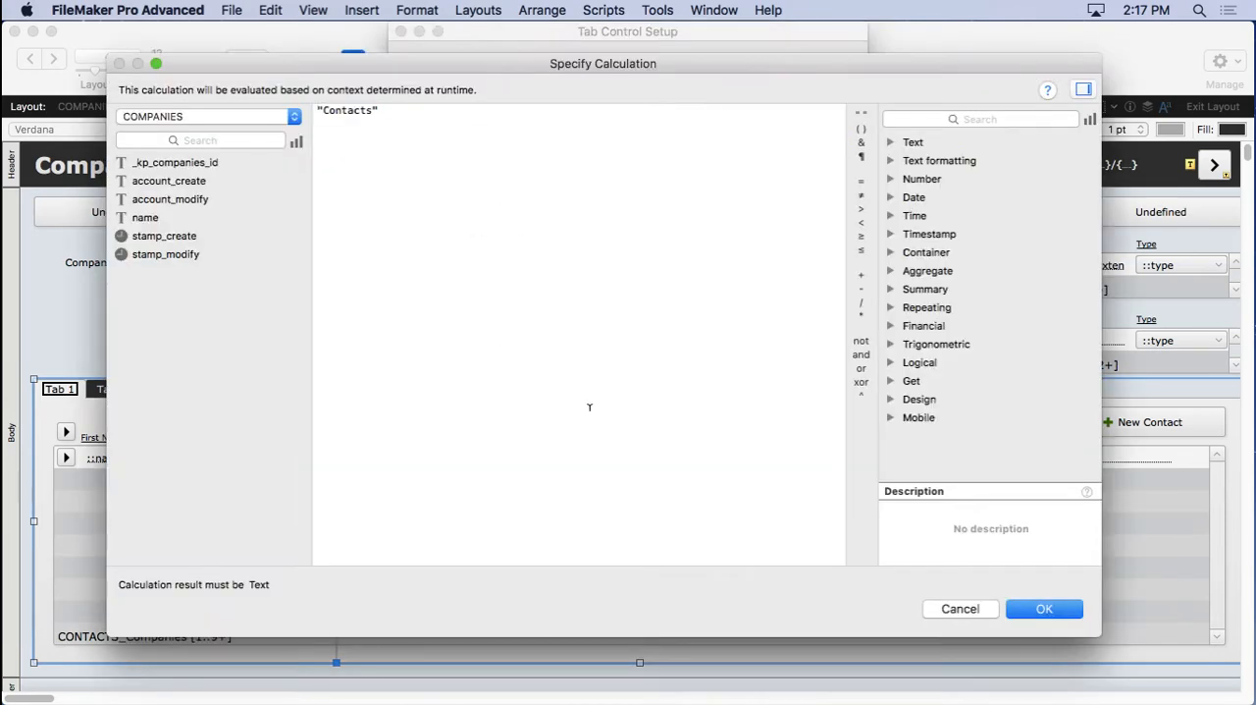
click(989, 609)
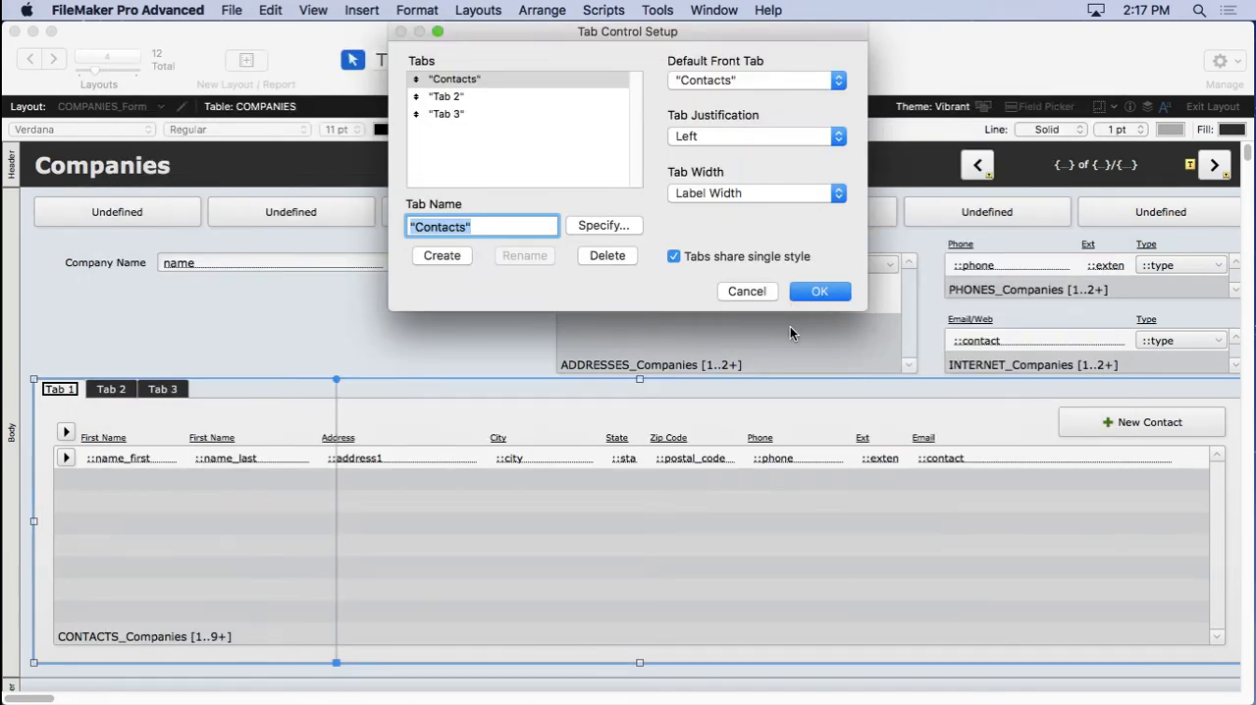
click(820, 291)
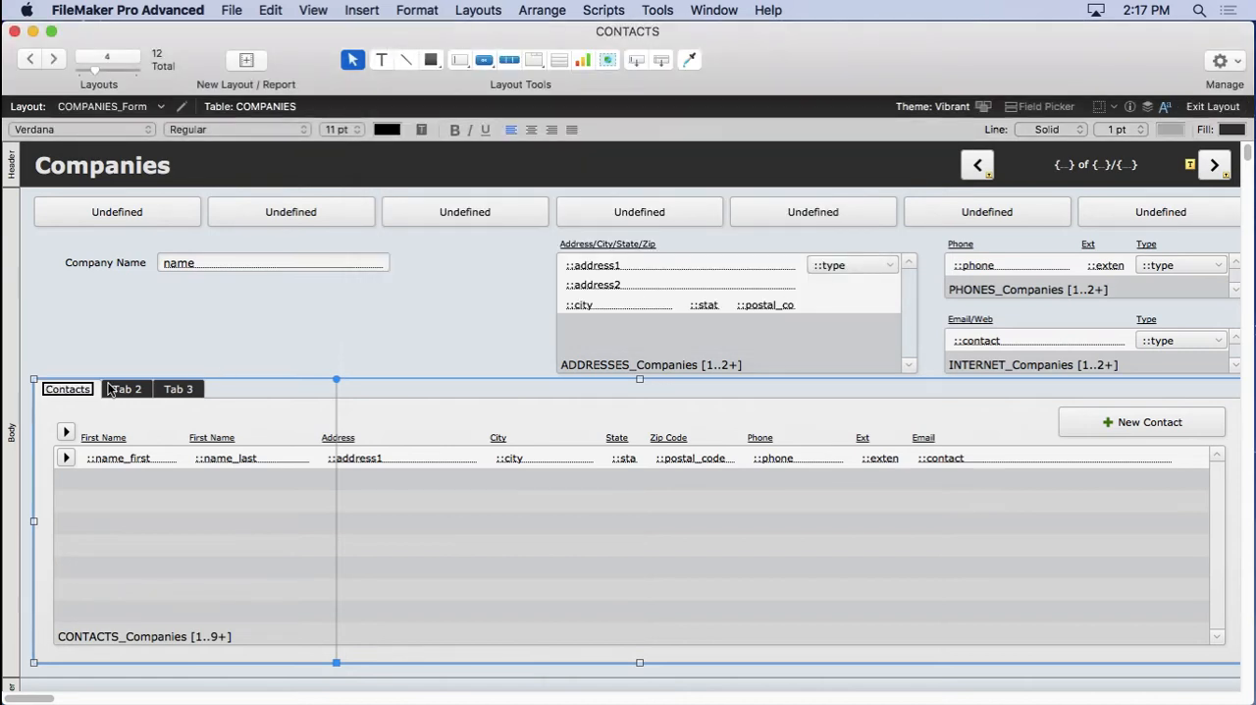
- Duplicate the portal row's arrow button and move the copy to the row's right end
click(167, 343)
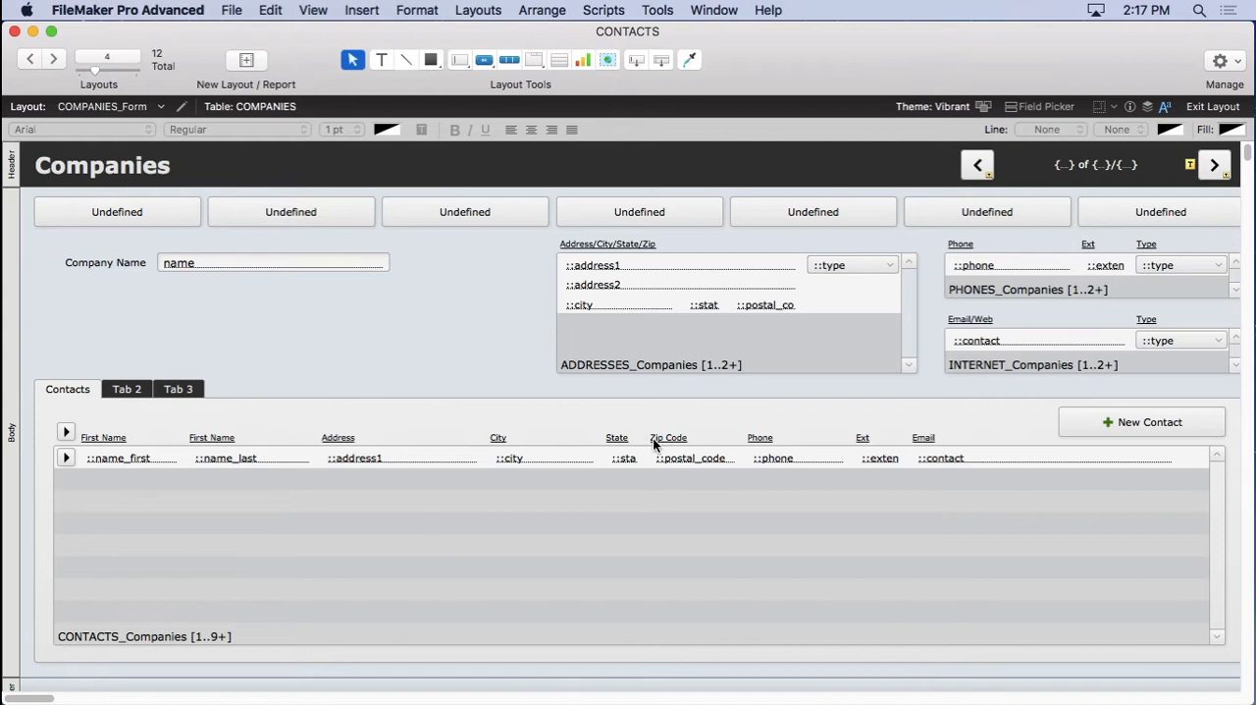
click(67, 459)
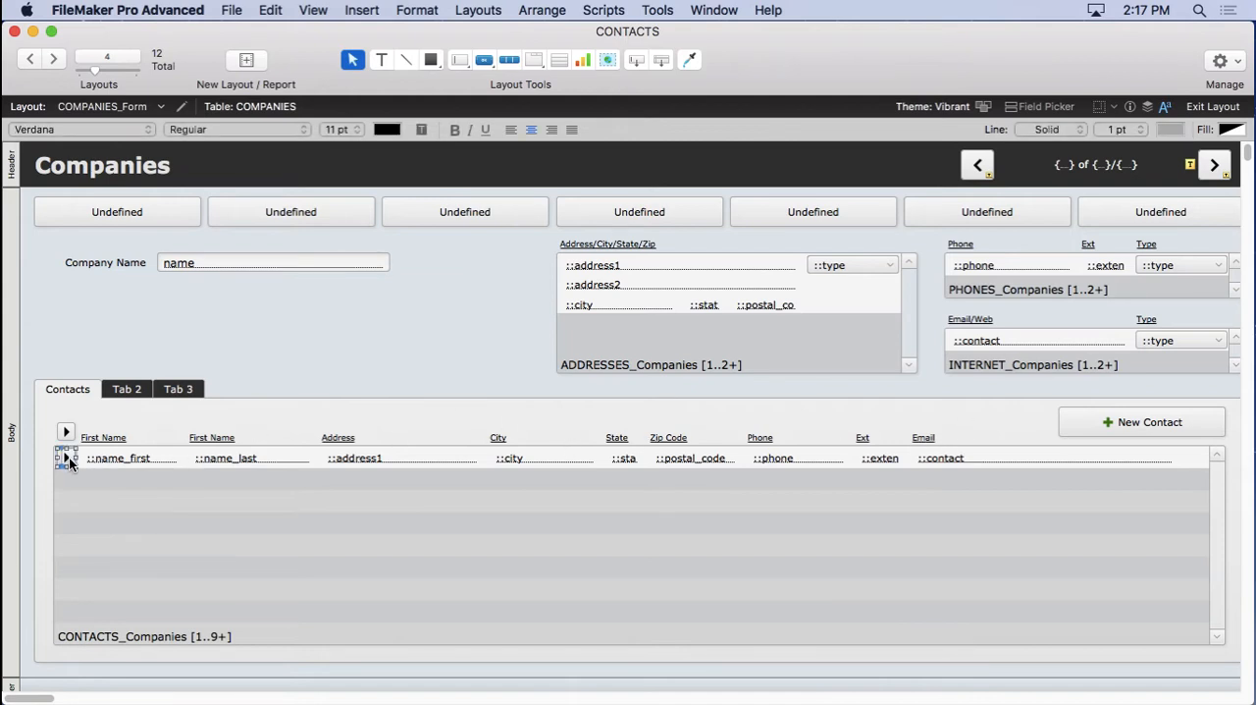
click(270, 9)
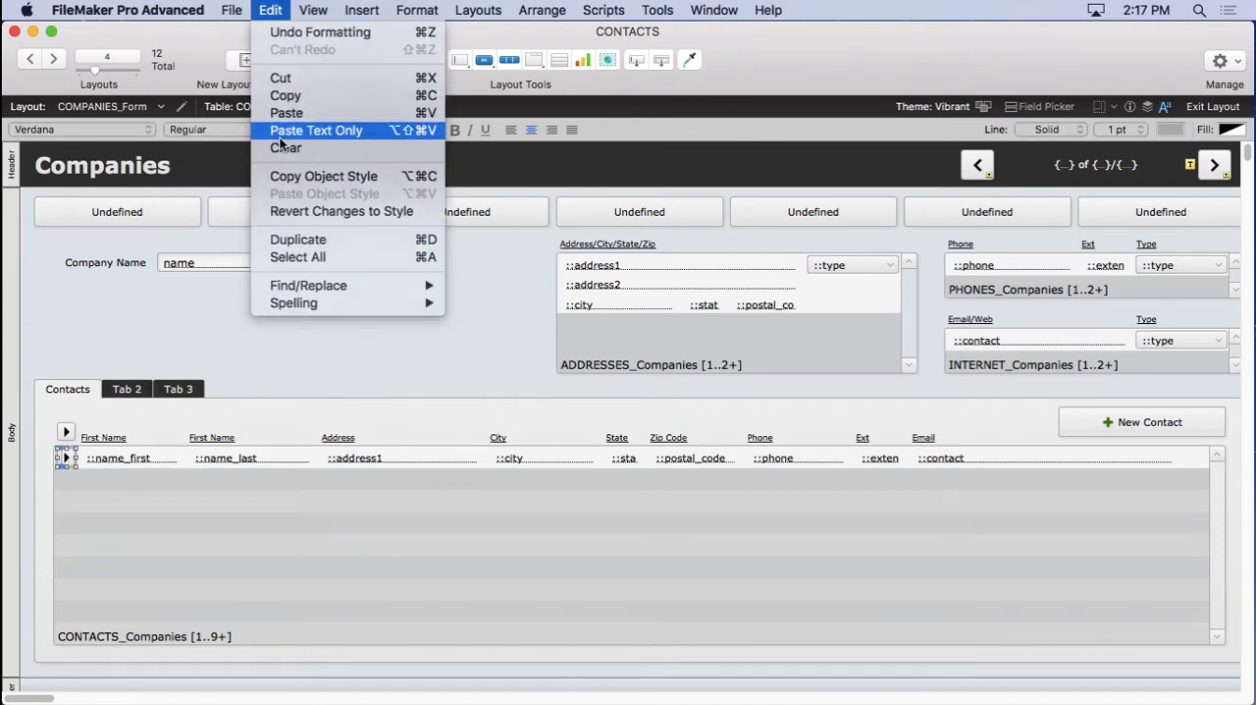
click(297, 240)
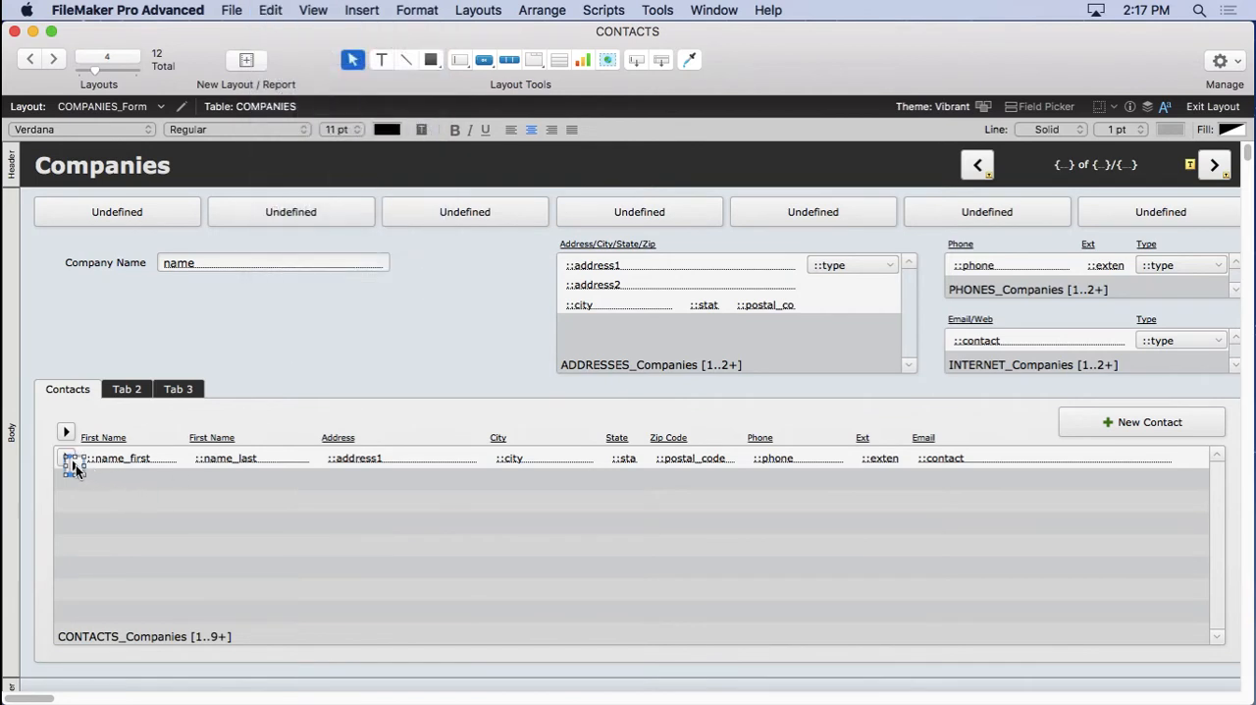
drag(75, 464, 1196, 461)
key(super+a)
click(1197, 456)
- Anchor the copied button to the right and give it the trash-can icon
click(1130, 106)
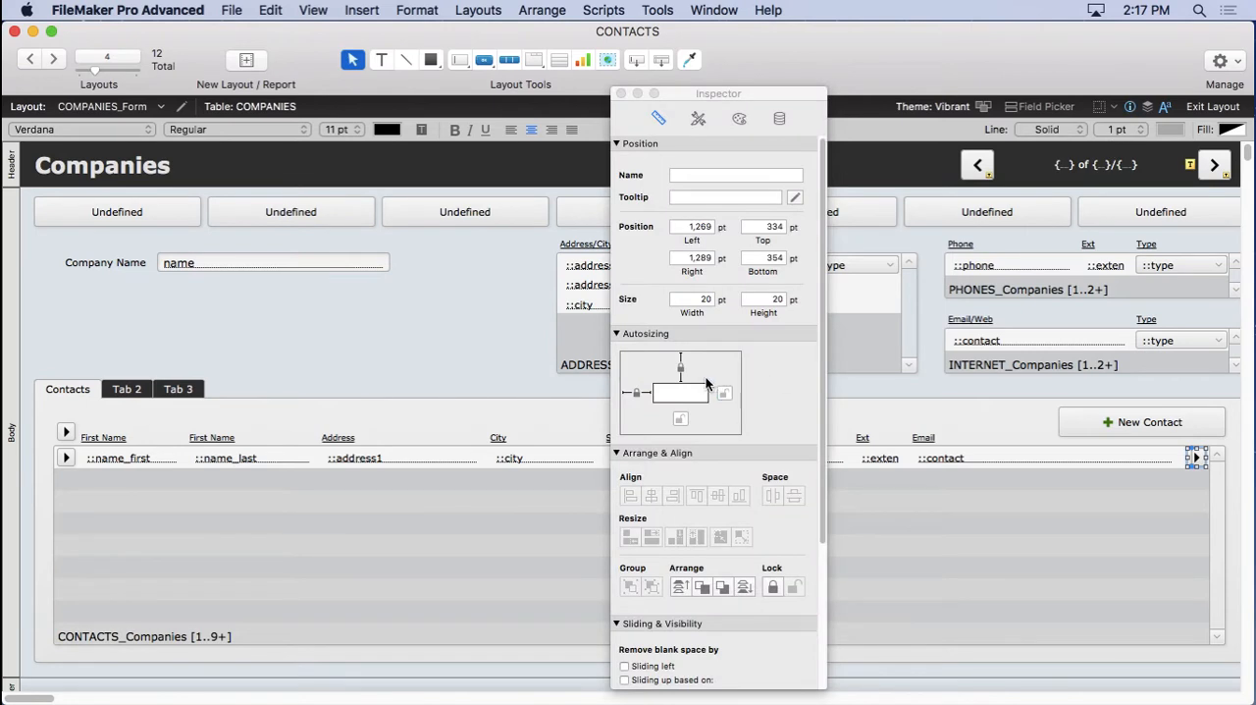
click(638, 394)
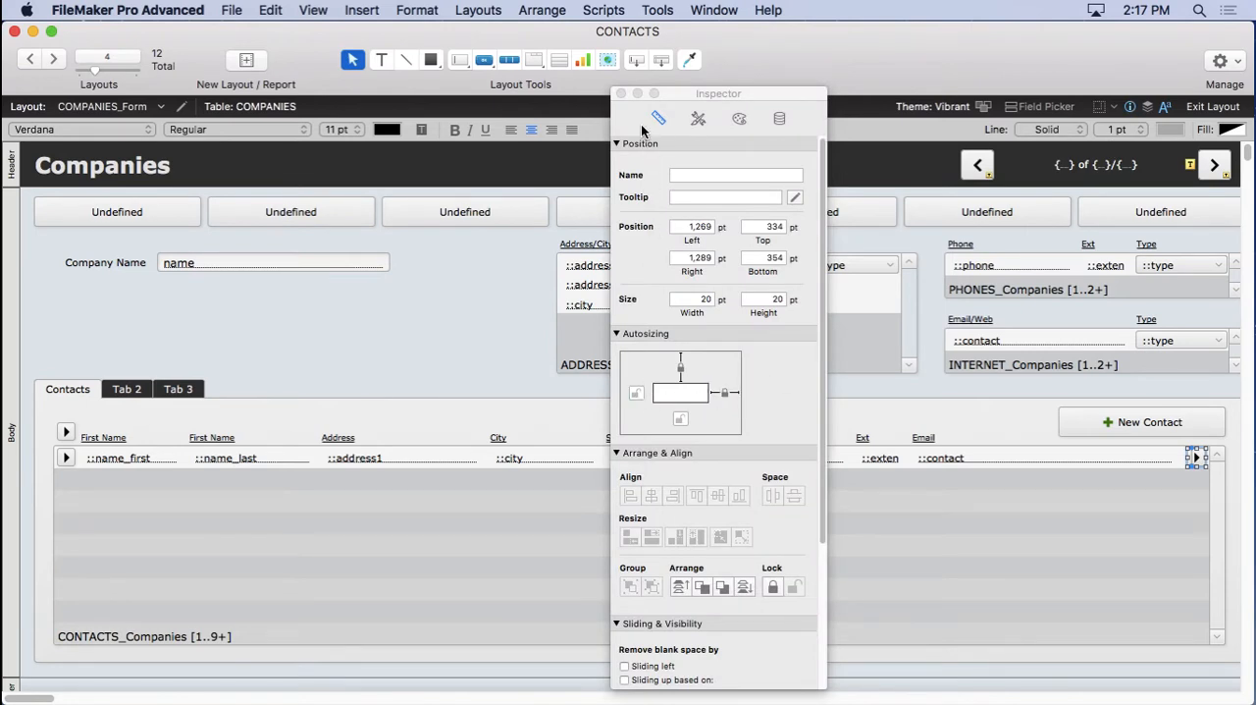
click(621, 94)
double_click(1197, 456)
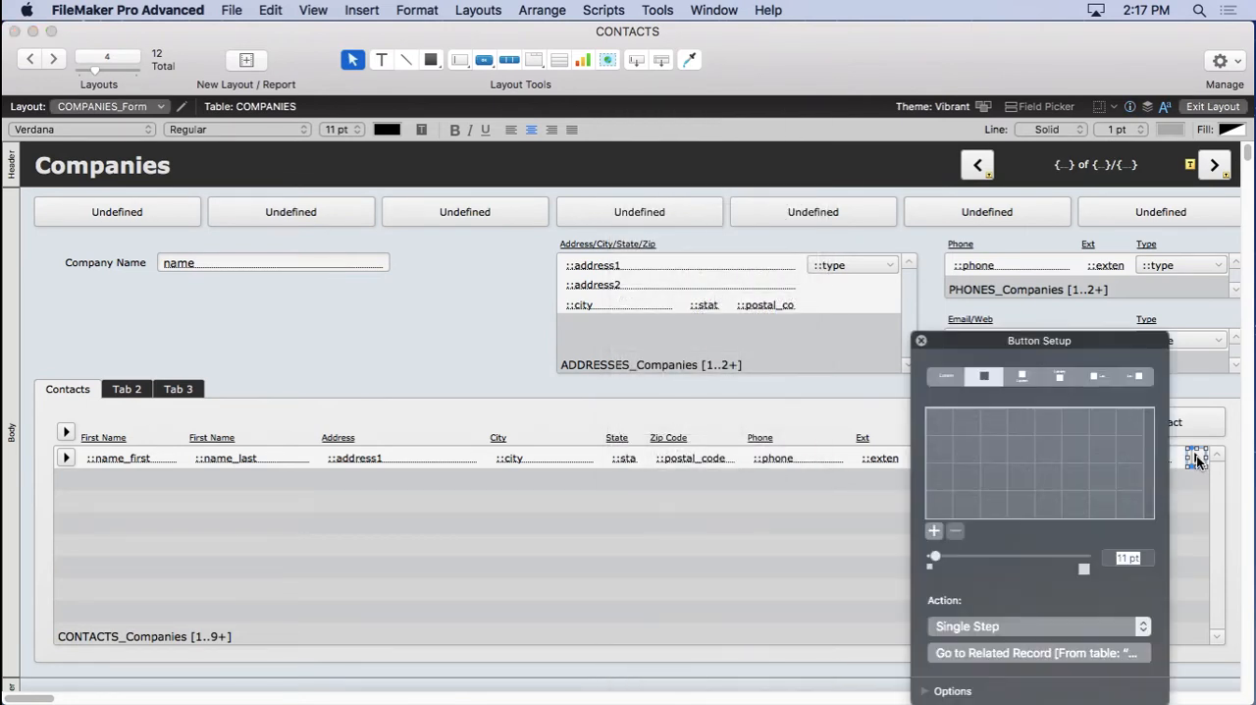
click(966, 507)
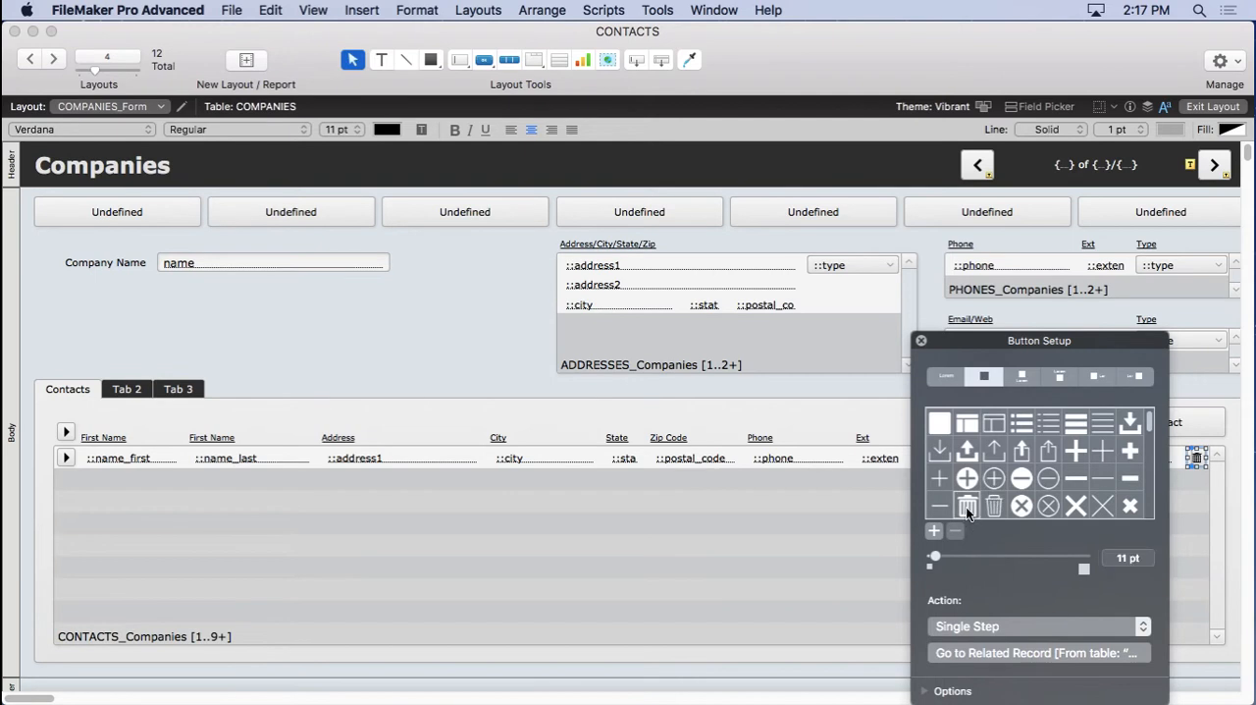
click(921, 340)
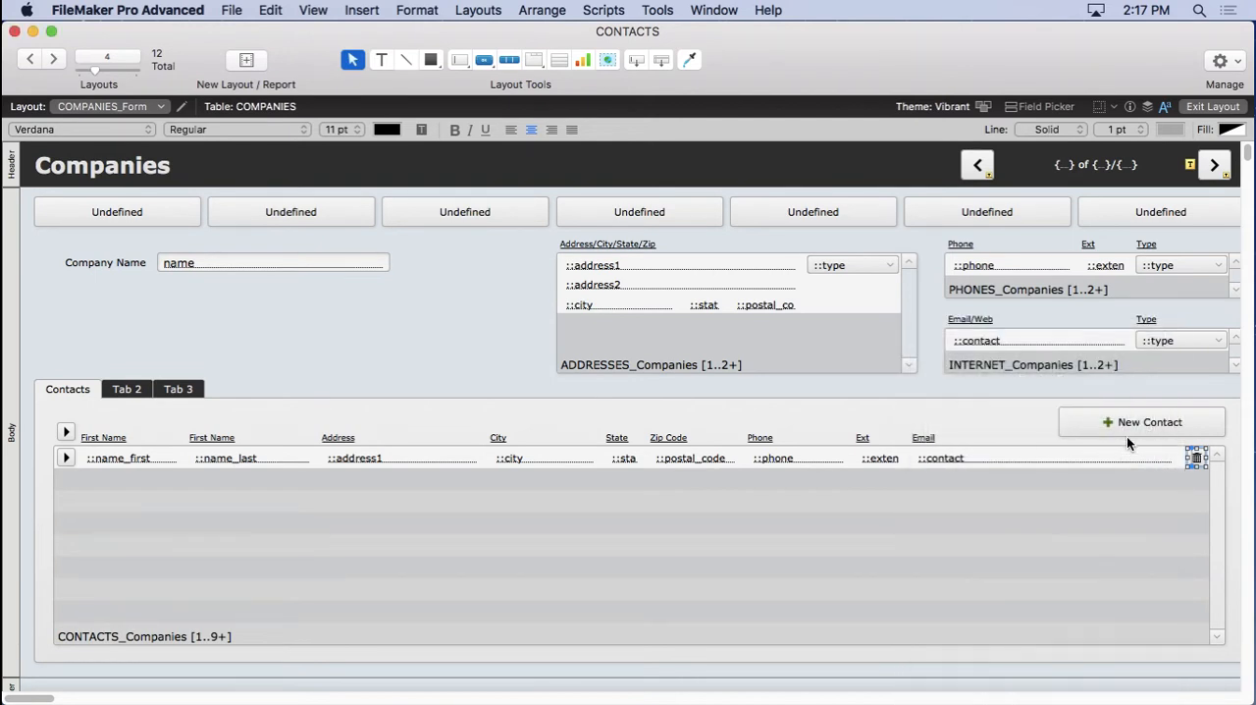
click(1028, 383)
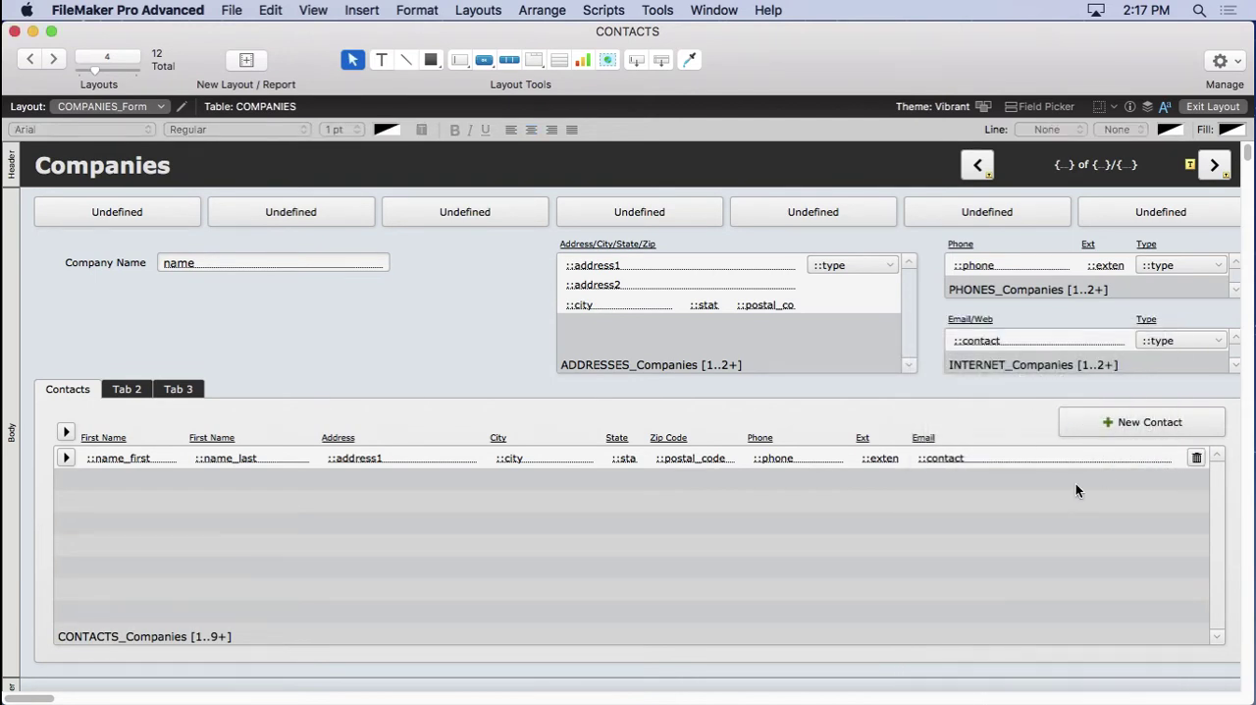
- In Script Workspace, create a new empty script named Portal Row [Delete]
click(1196, 459)
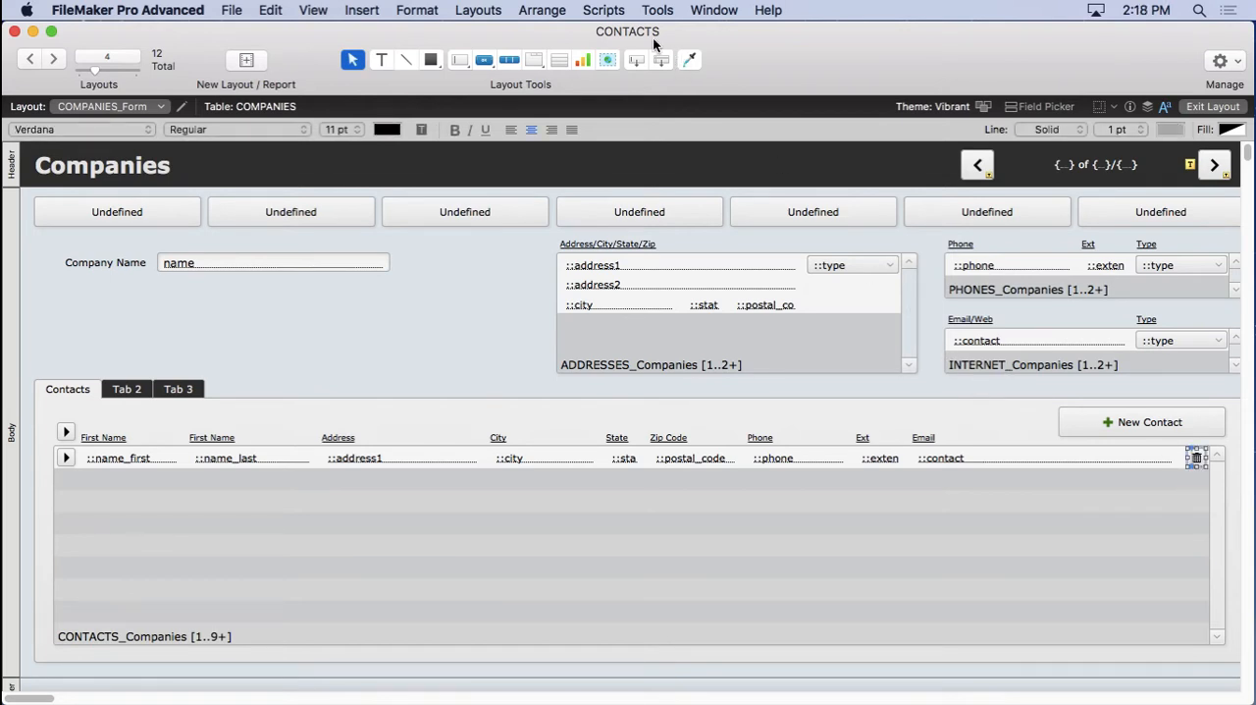
click(604, 10)
click(621, 33)
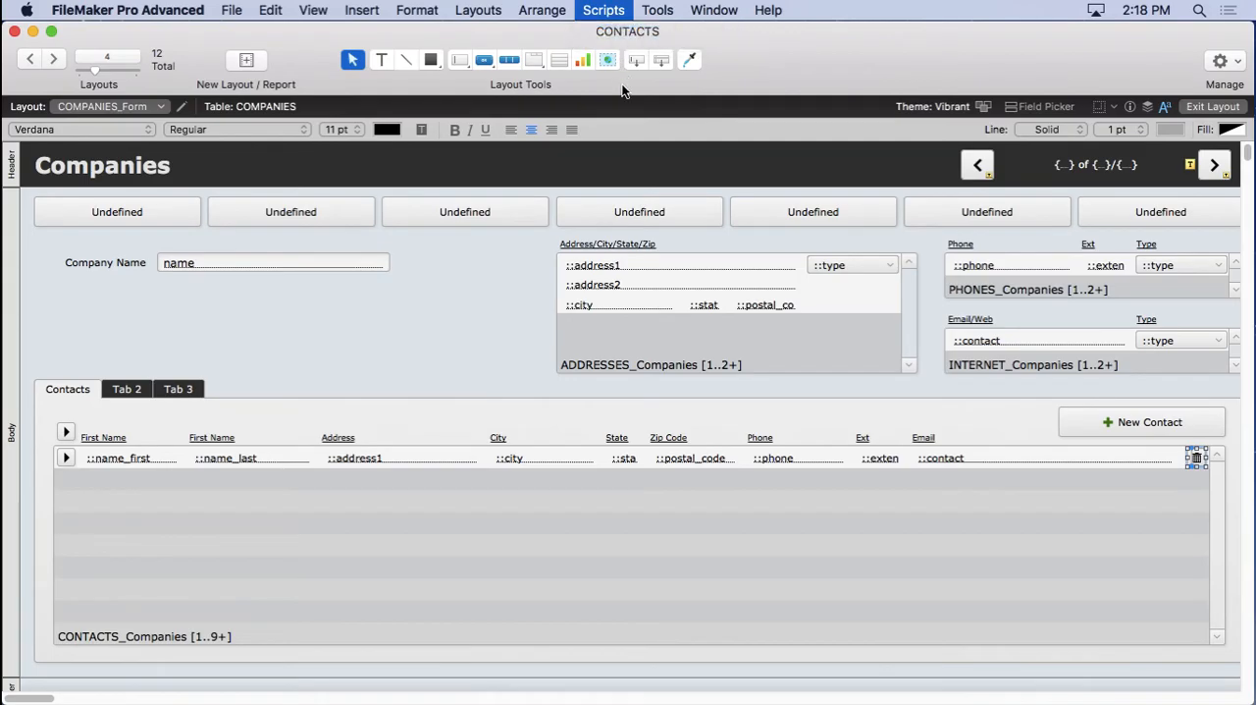
click(60, 74)
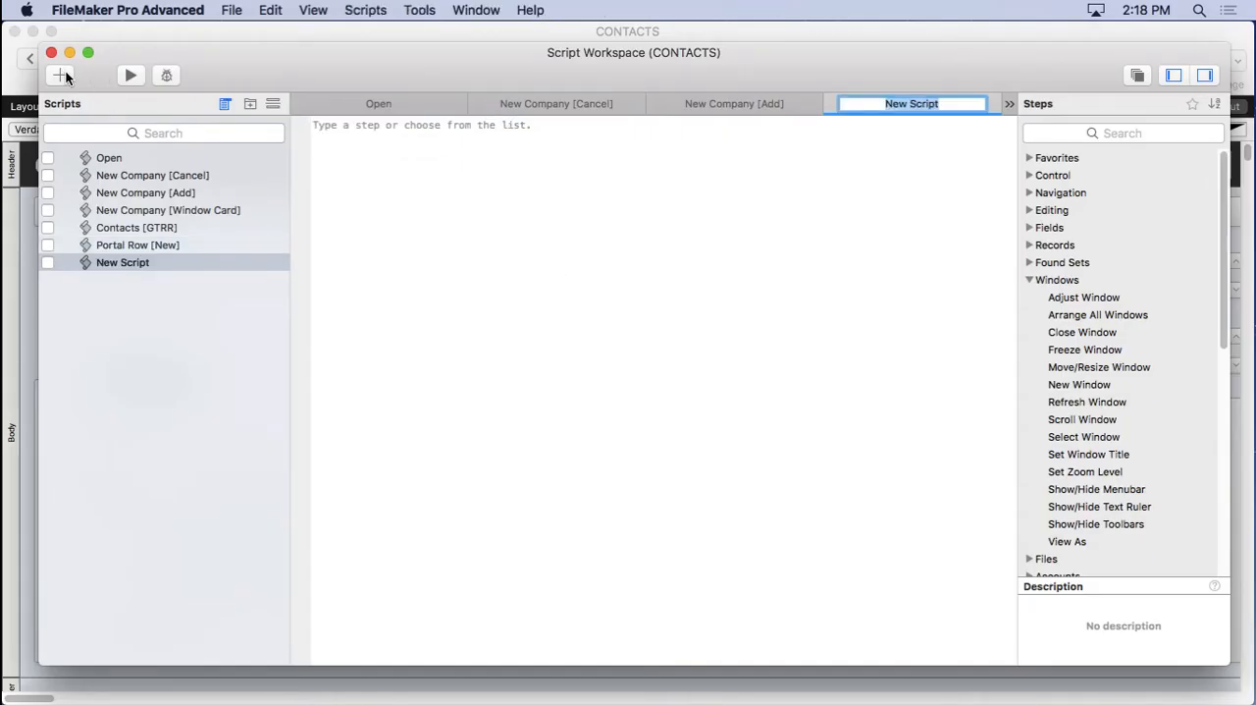
text(Portal)
text( Row [Delete)
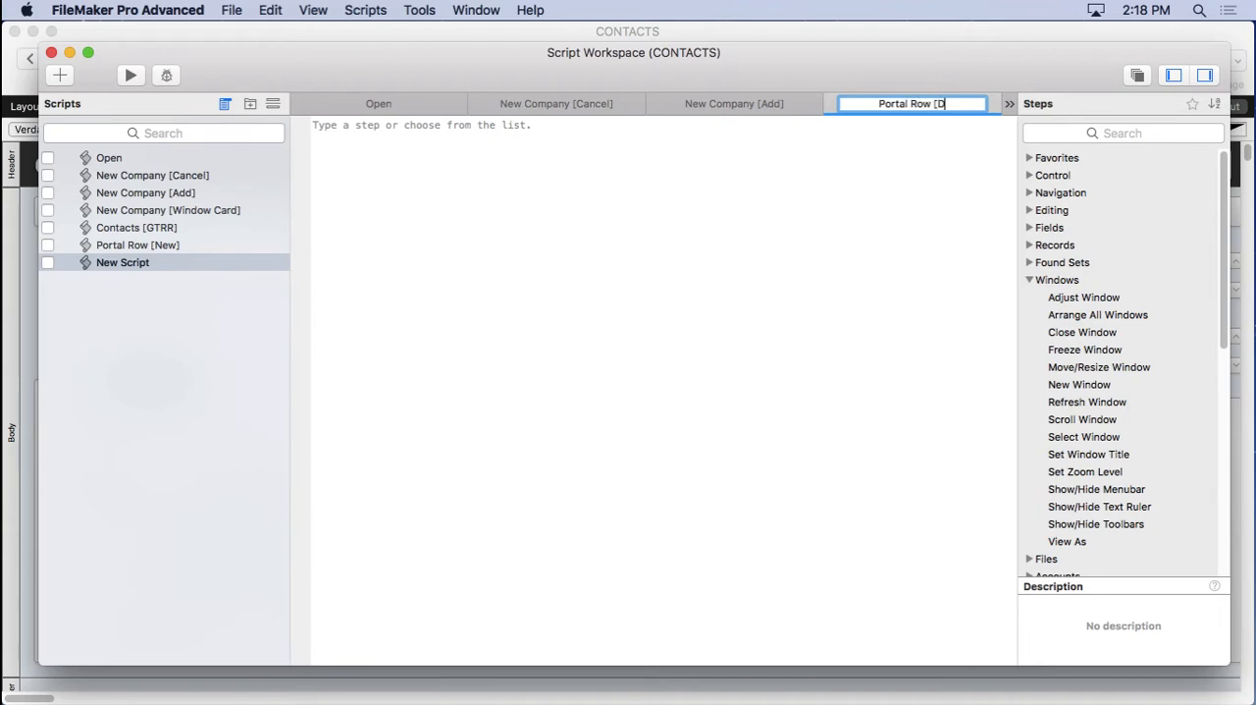
text(])
key(Return)
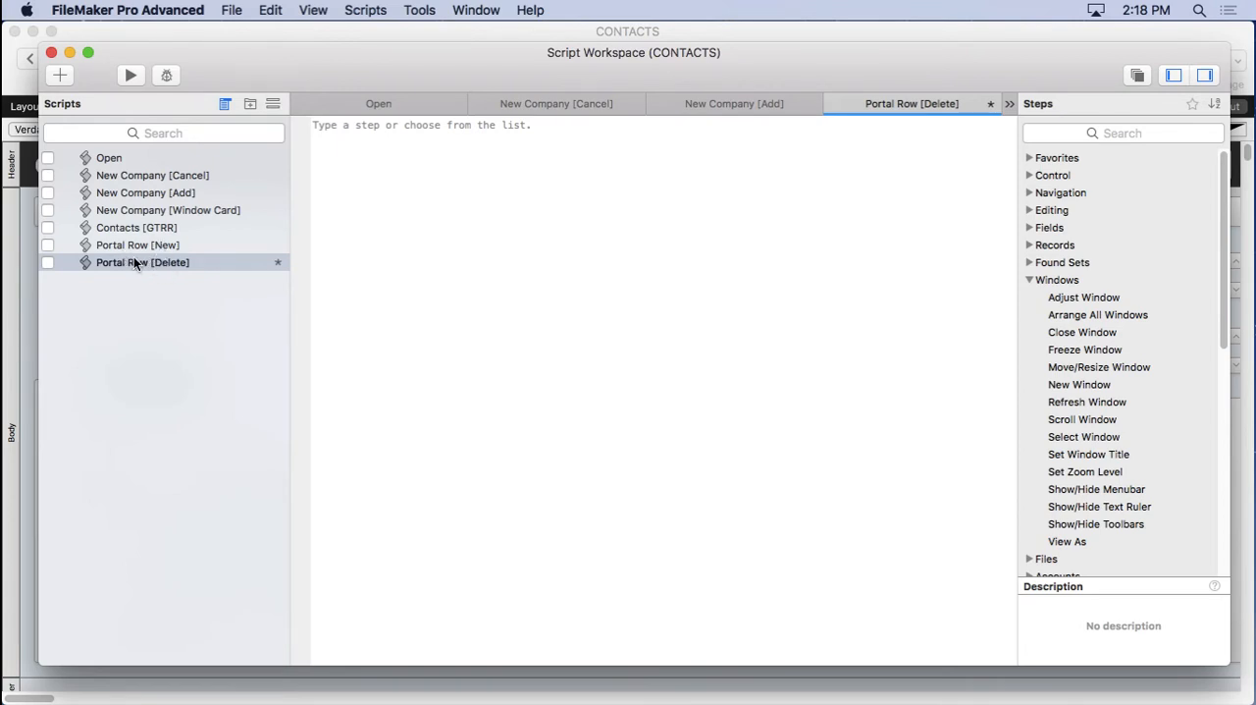
- Rename the New Company [Add] script to New Company [New]
click(164, 194)
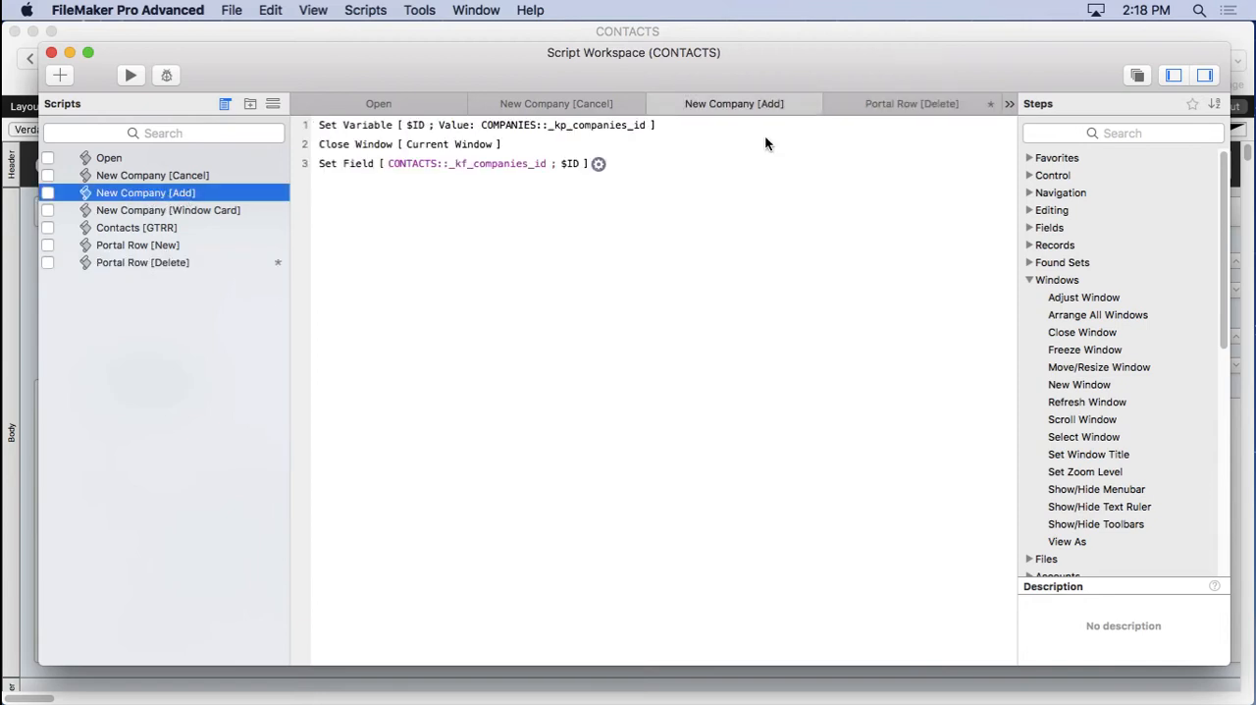
double_click(772, 103)
text(New)
key(Return)
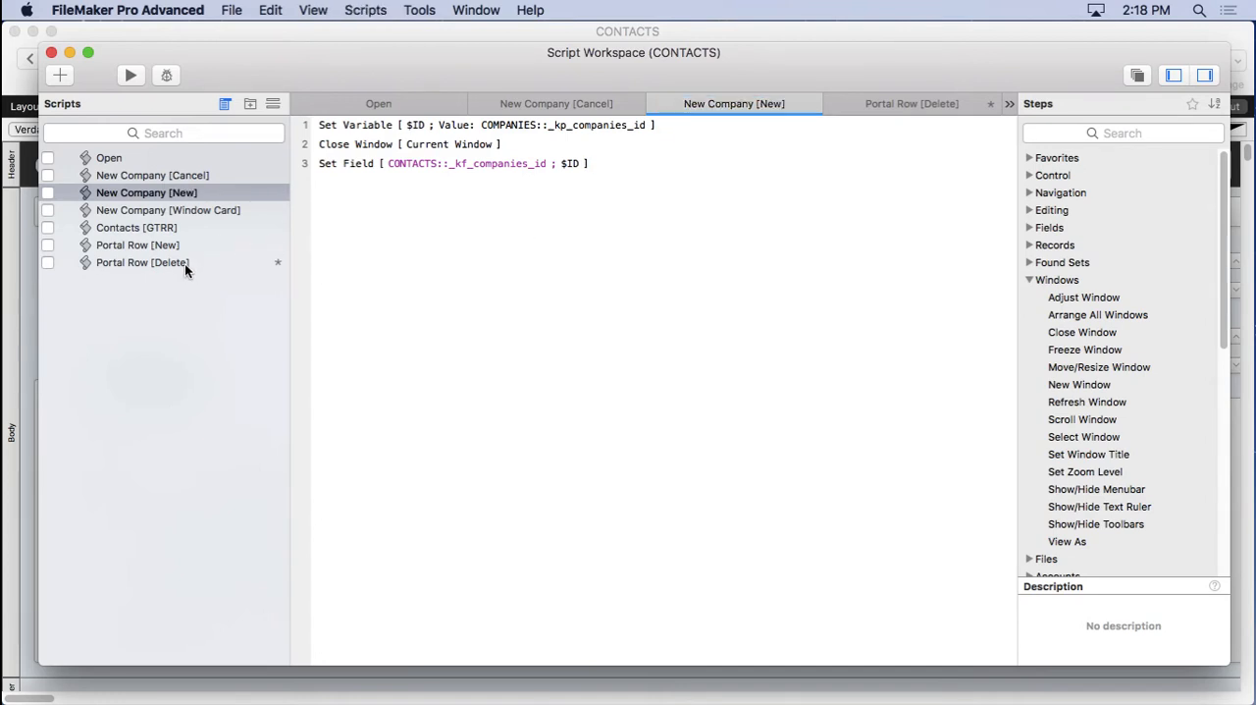
- Filter and clear the script list, then select Portal Row [Delete] ready for steps
click(187, 262)
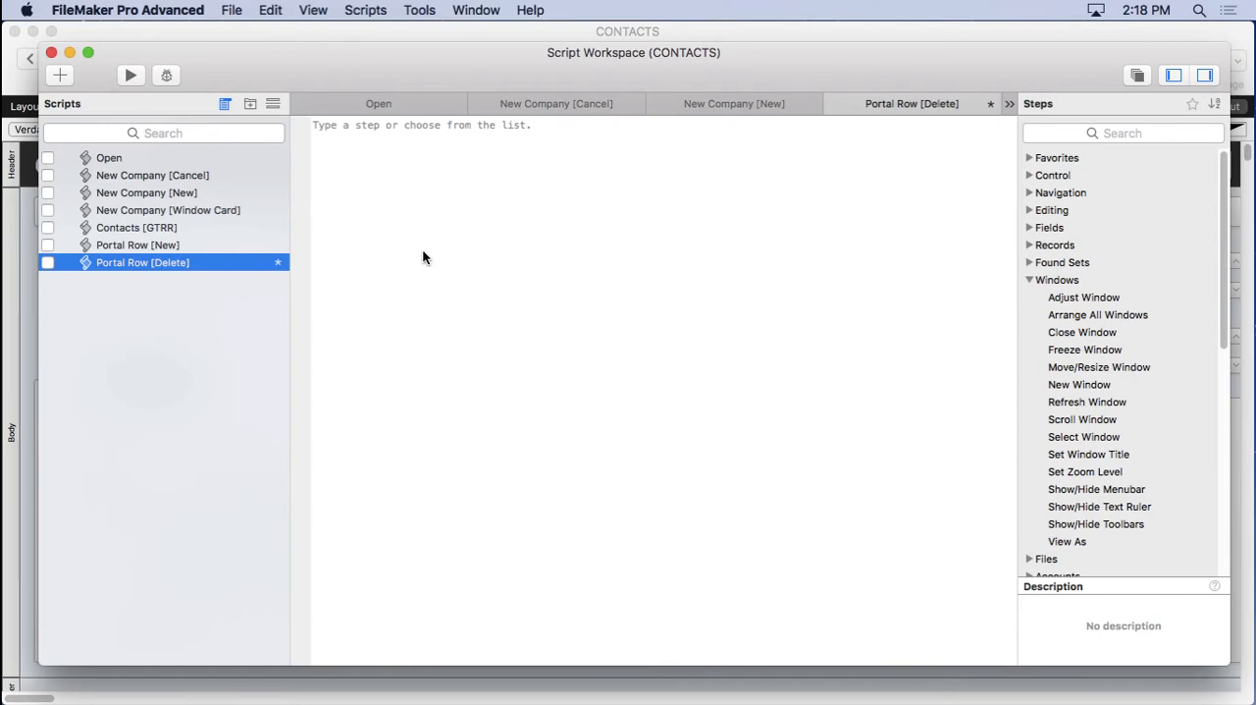
click(187, 133)
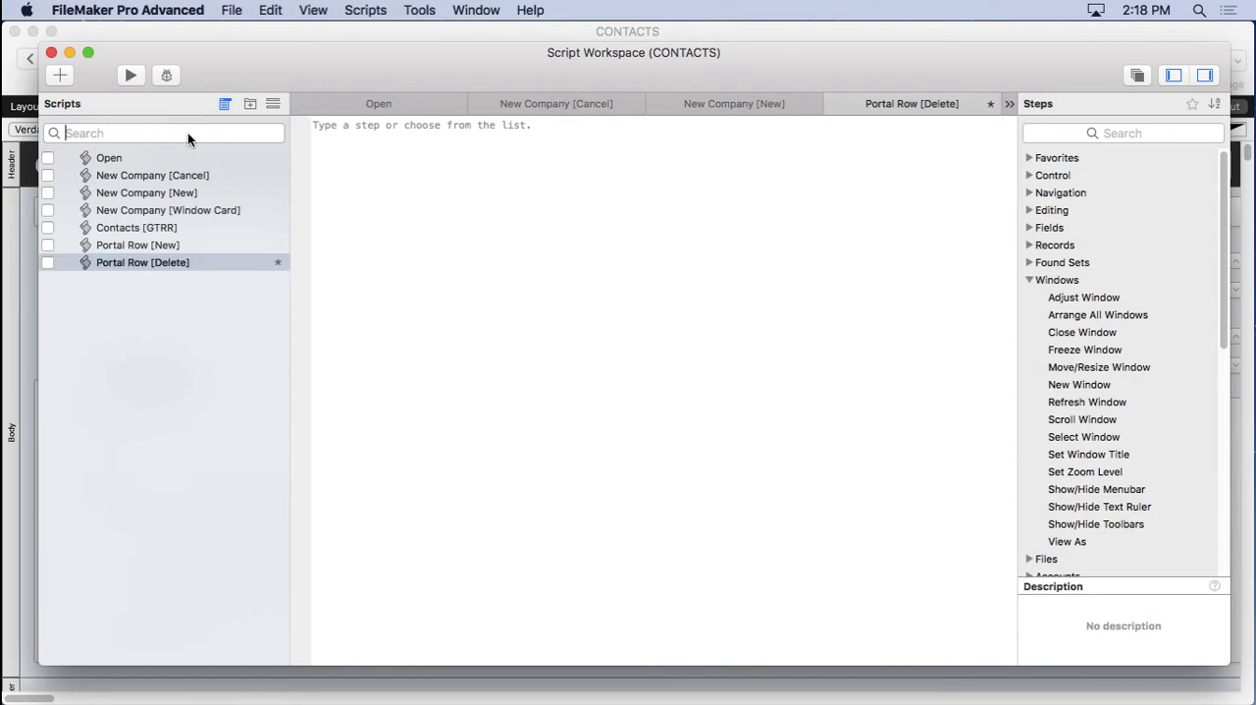
text(new)
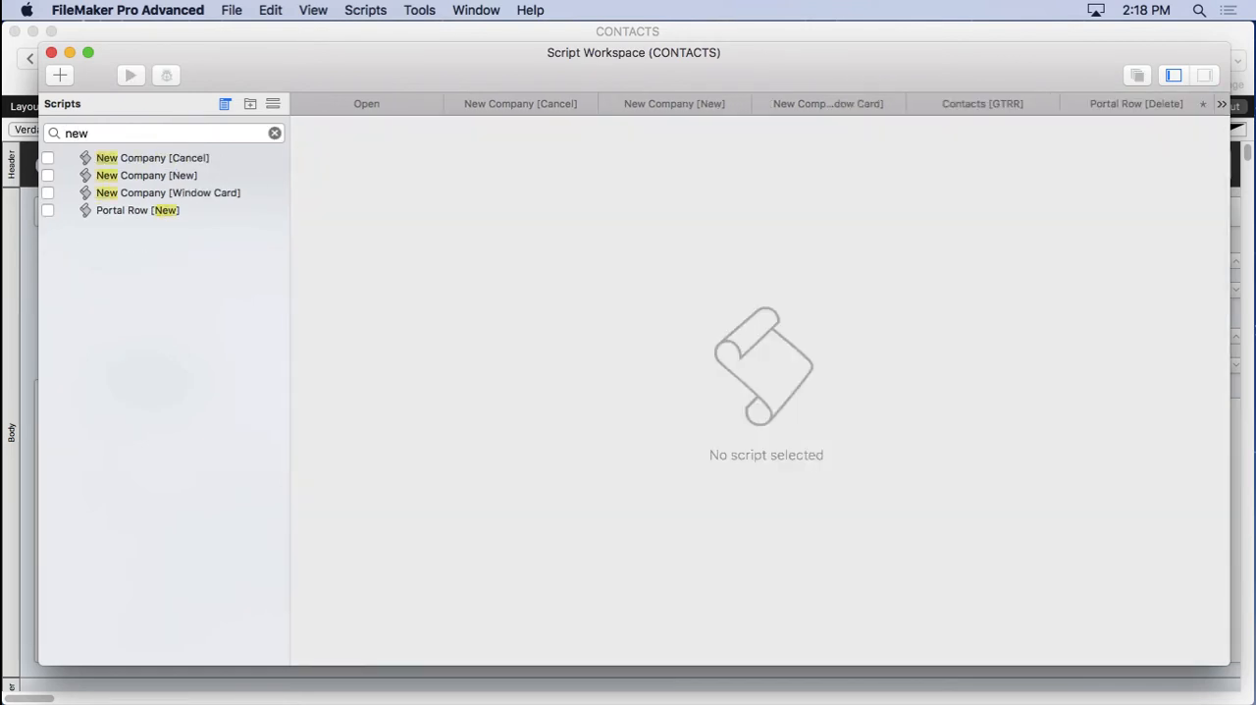
key(super+a)
click(276, 134)
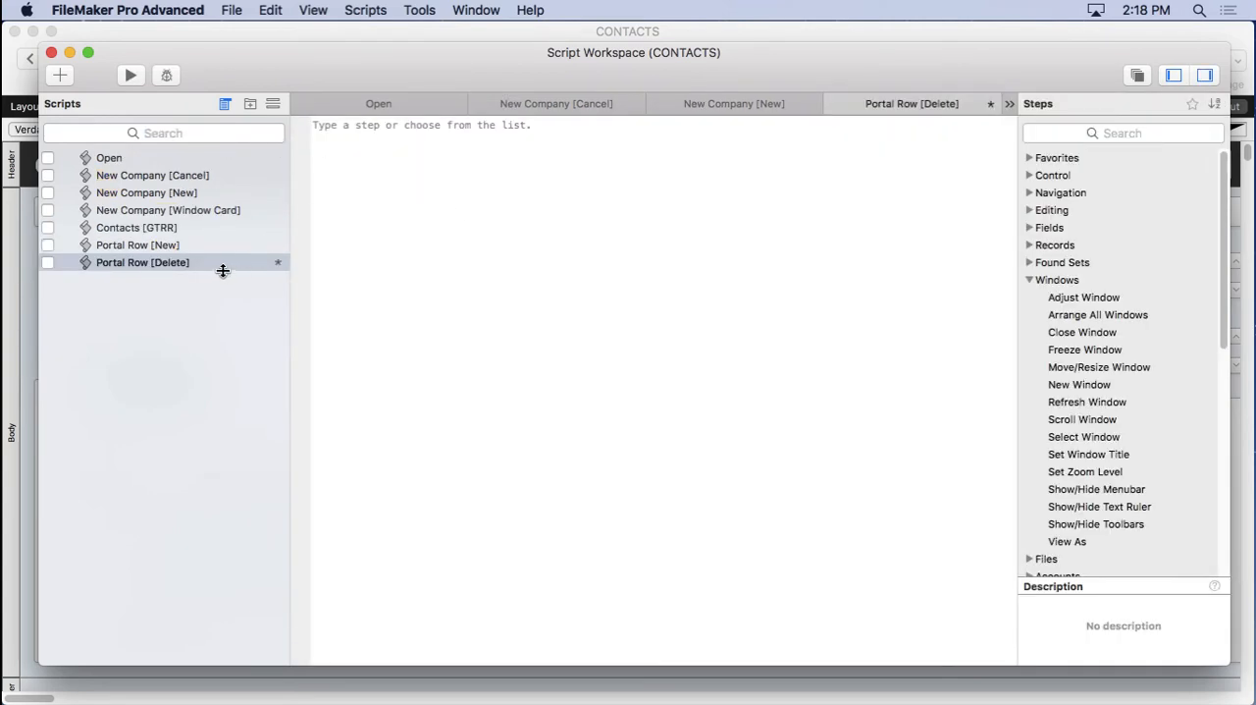
click(454, 174)
text(port)
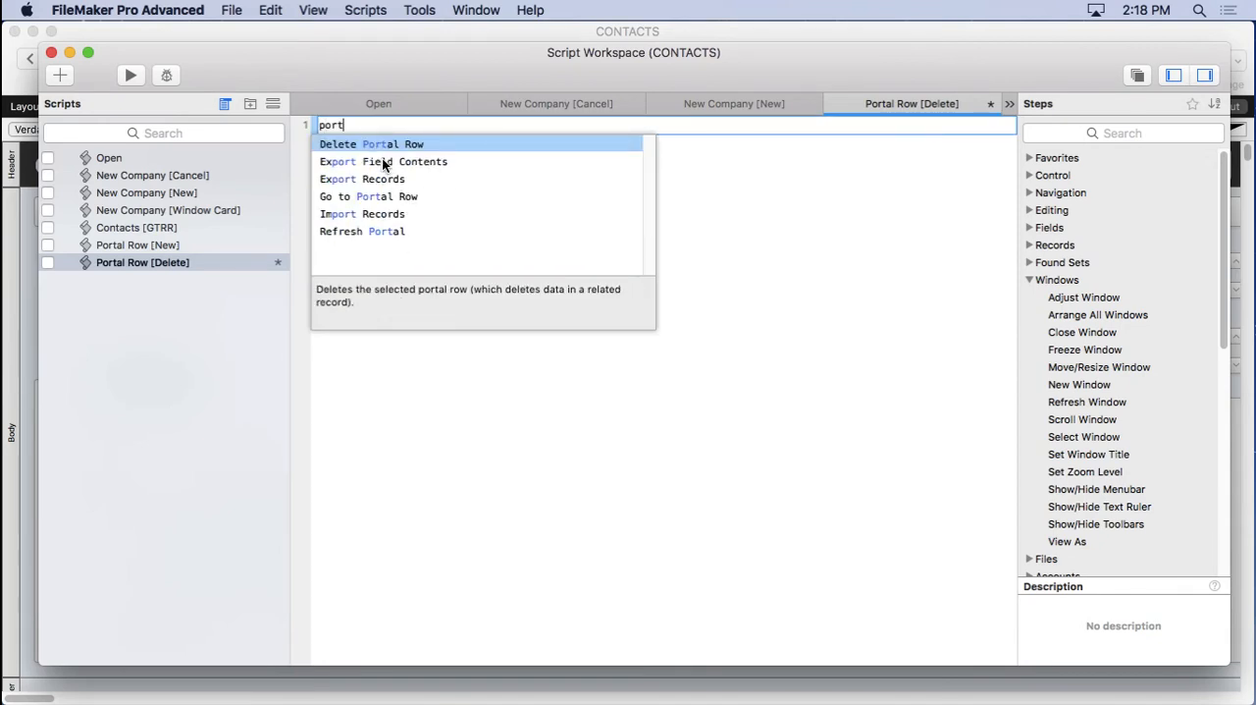
- Add Delete Portal Row with dialog Off, followed by a Show Custom Dialog step
click(356, 144)
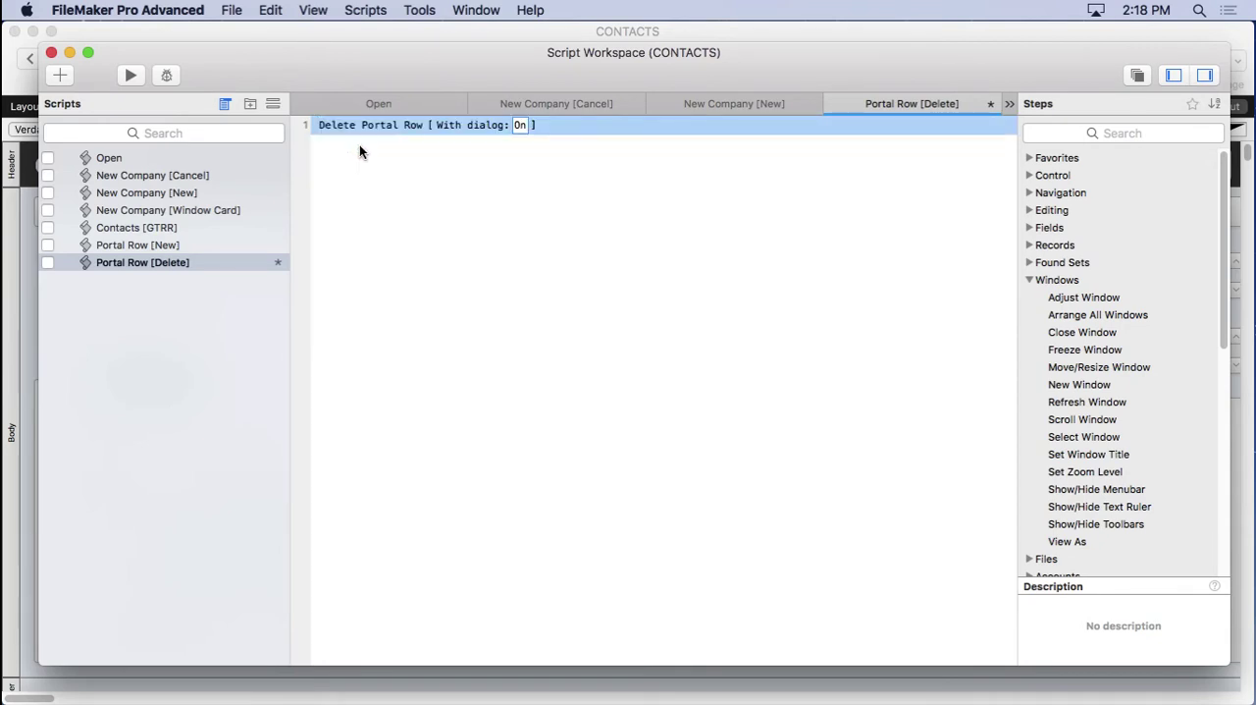
click(519, 126)
key(Return)
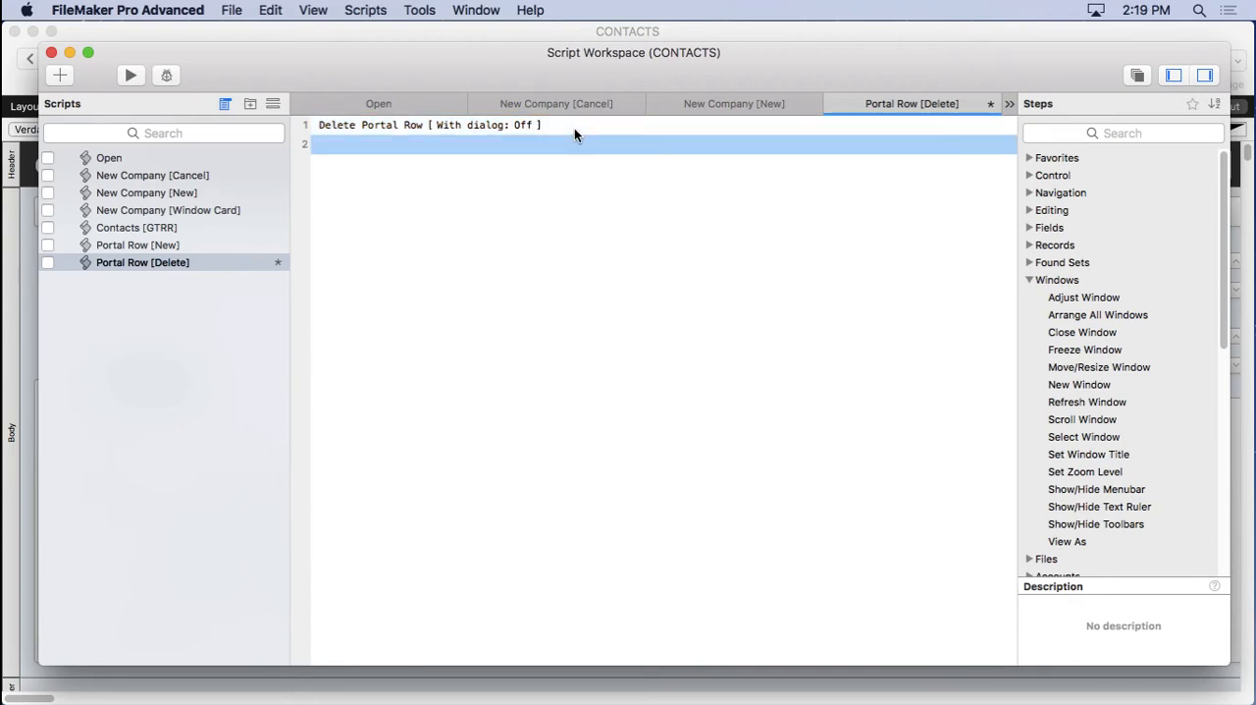
text(scd)
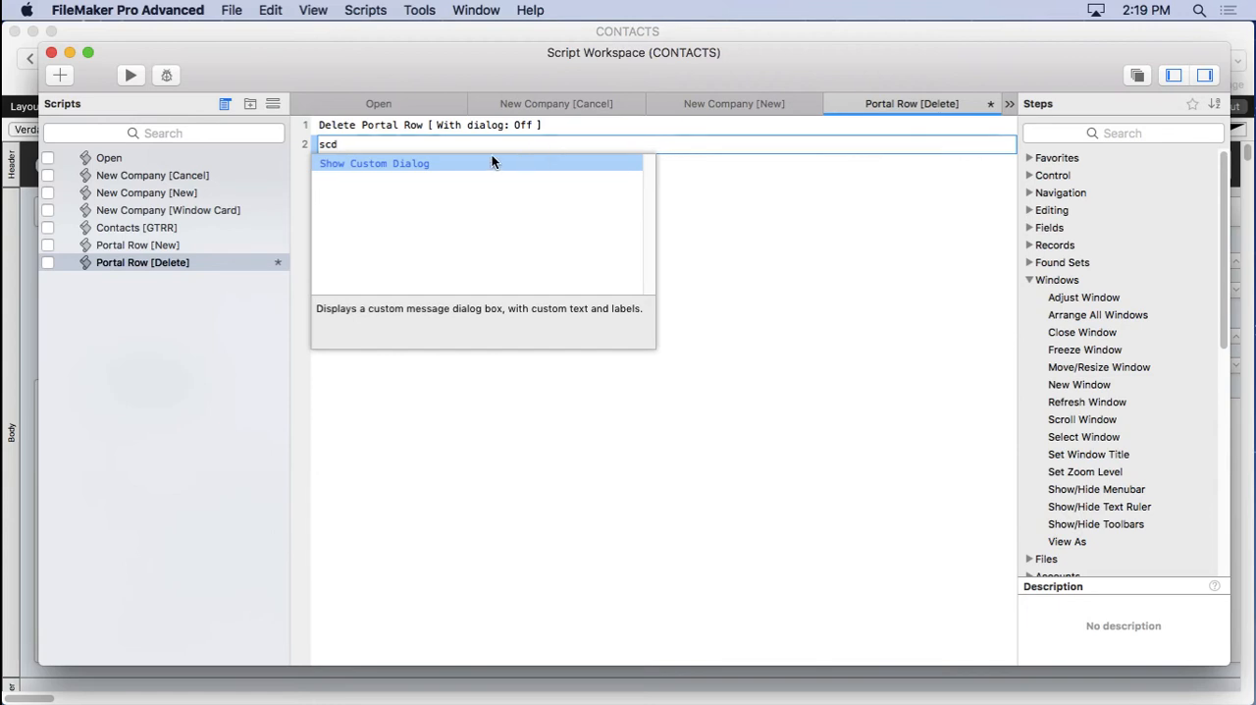
click(363, 163)
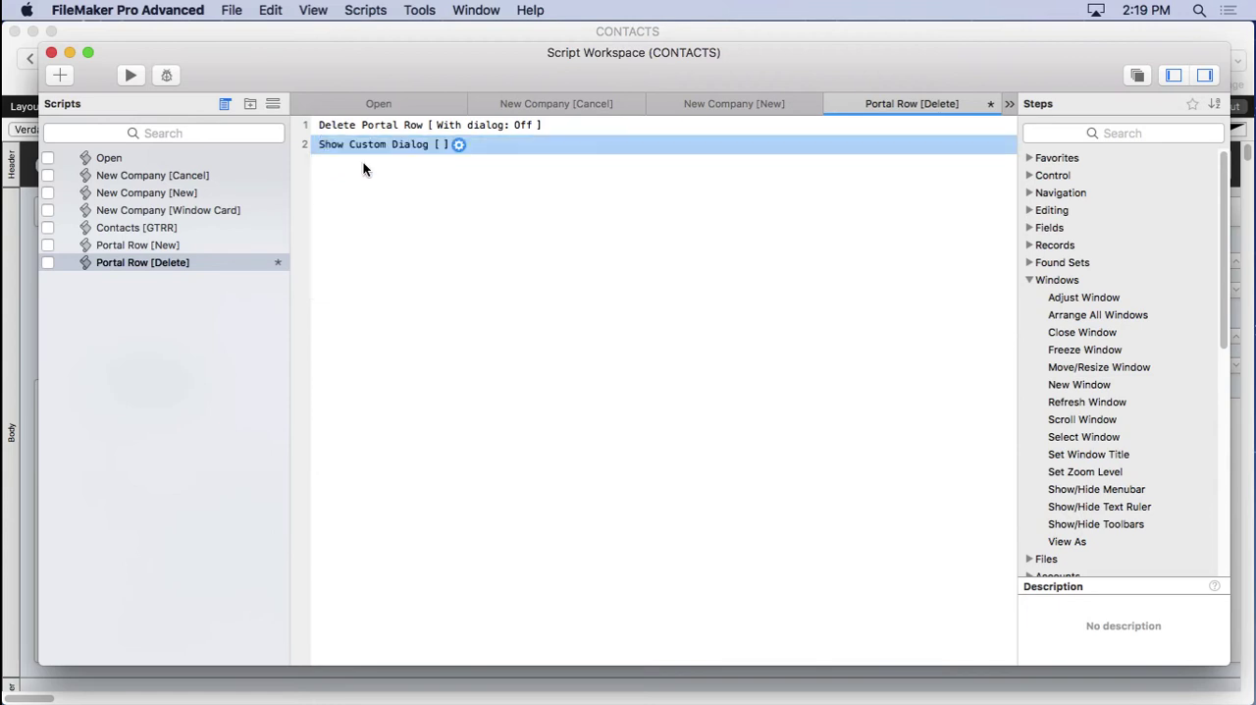
- Write the custom dialog's title and parameter-based deletion message
click(460, 145)
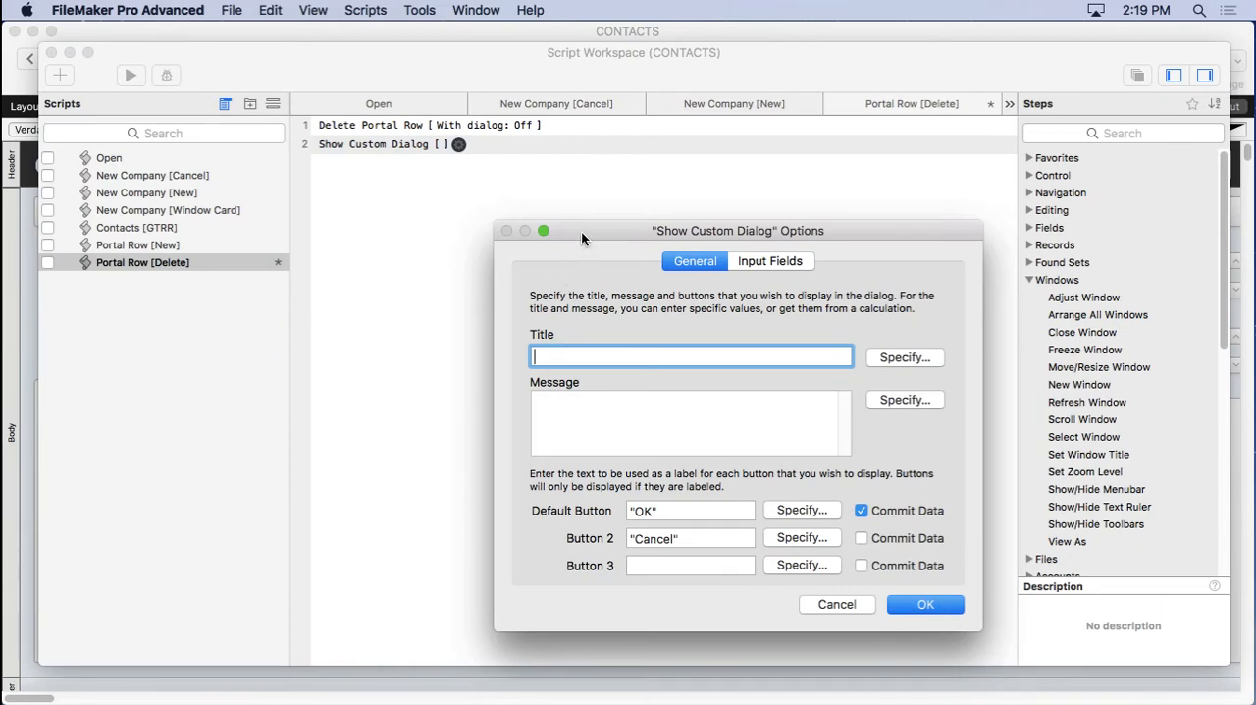
drag(581, 228, 521, 191)
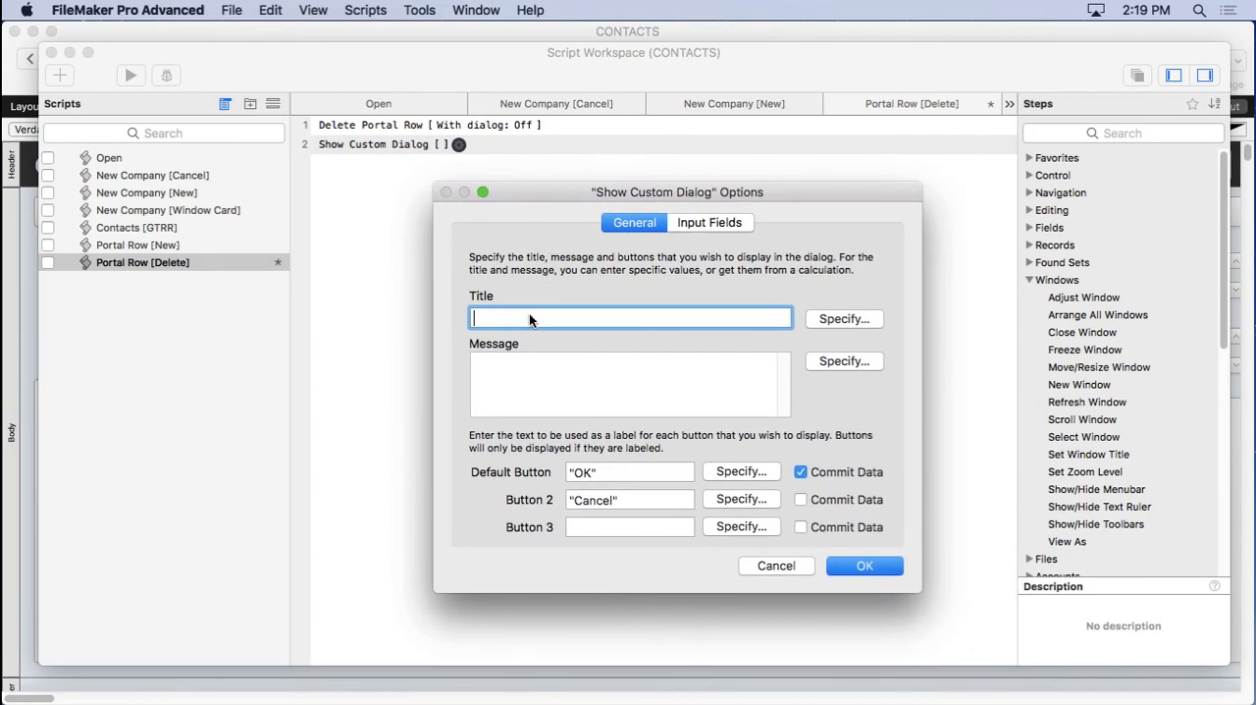
text(Delete )
text(")
key(Home)
text(")
text( & get(scriptparameter))
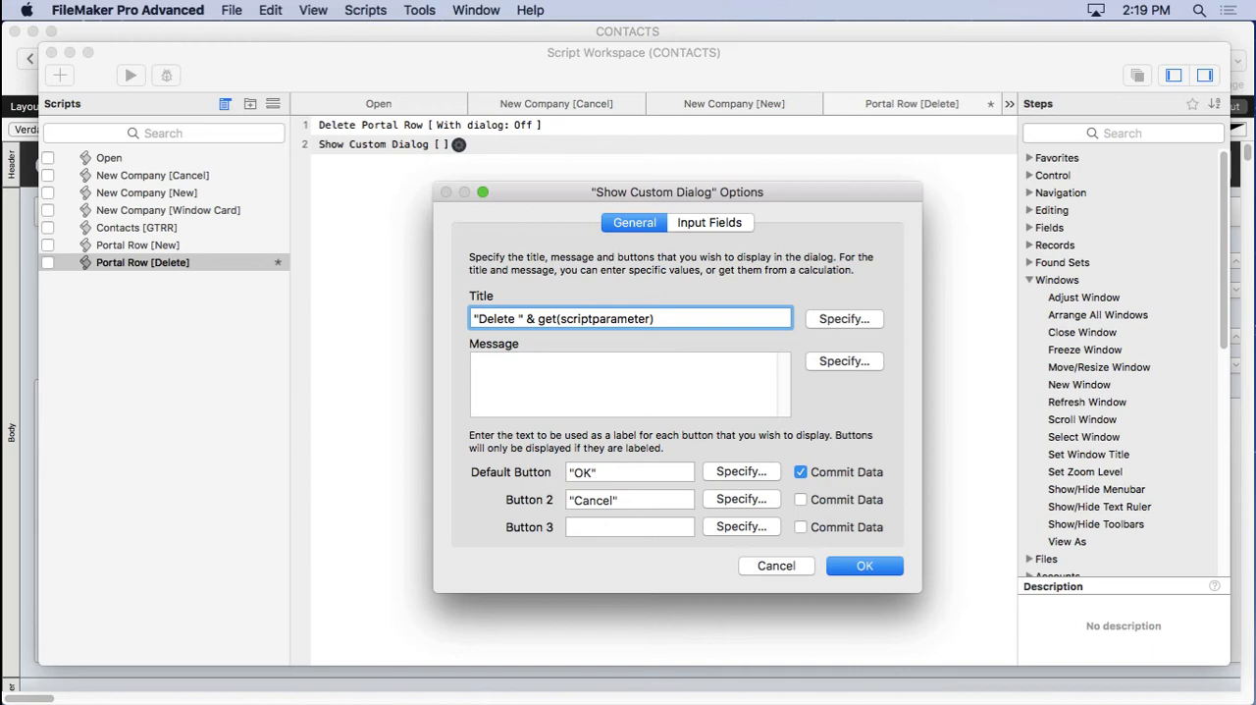
click(545, 362)
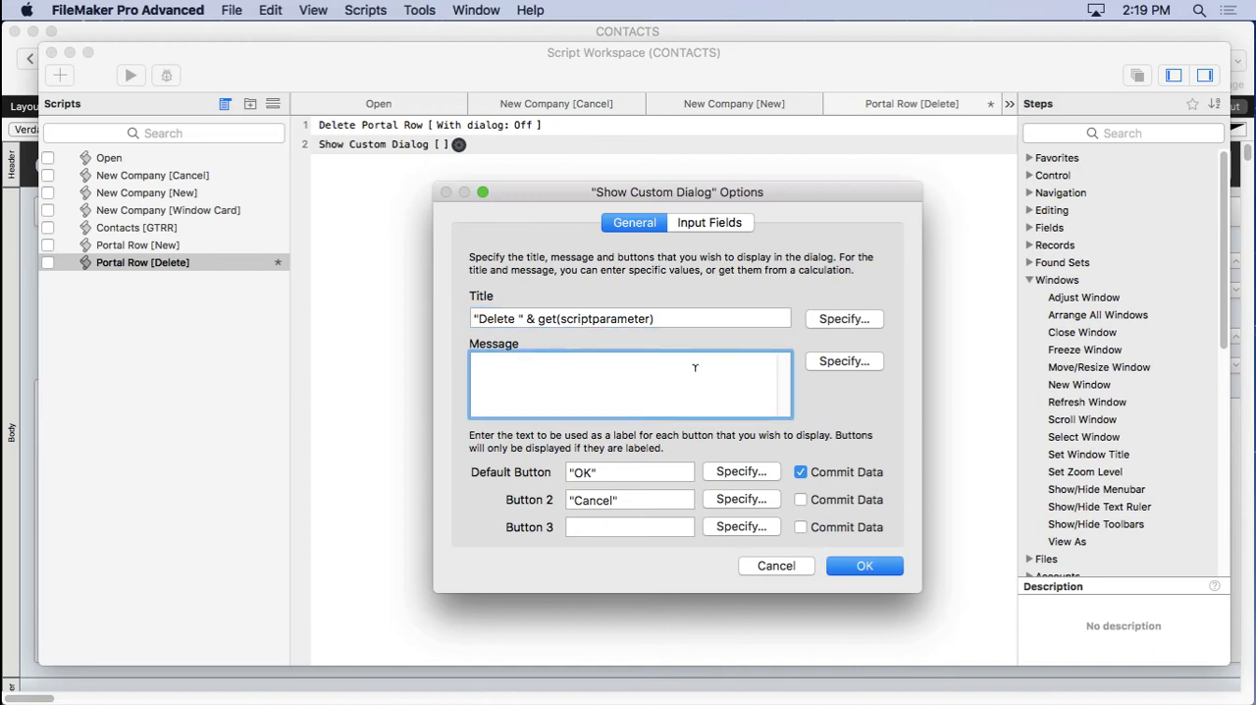
text(a)
key(BackSpace)
text(Are sure you want to d)
key(BackSpace)
text(delete this )
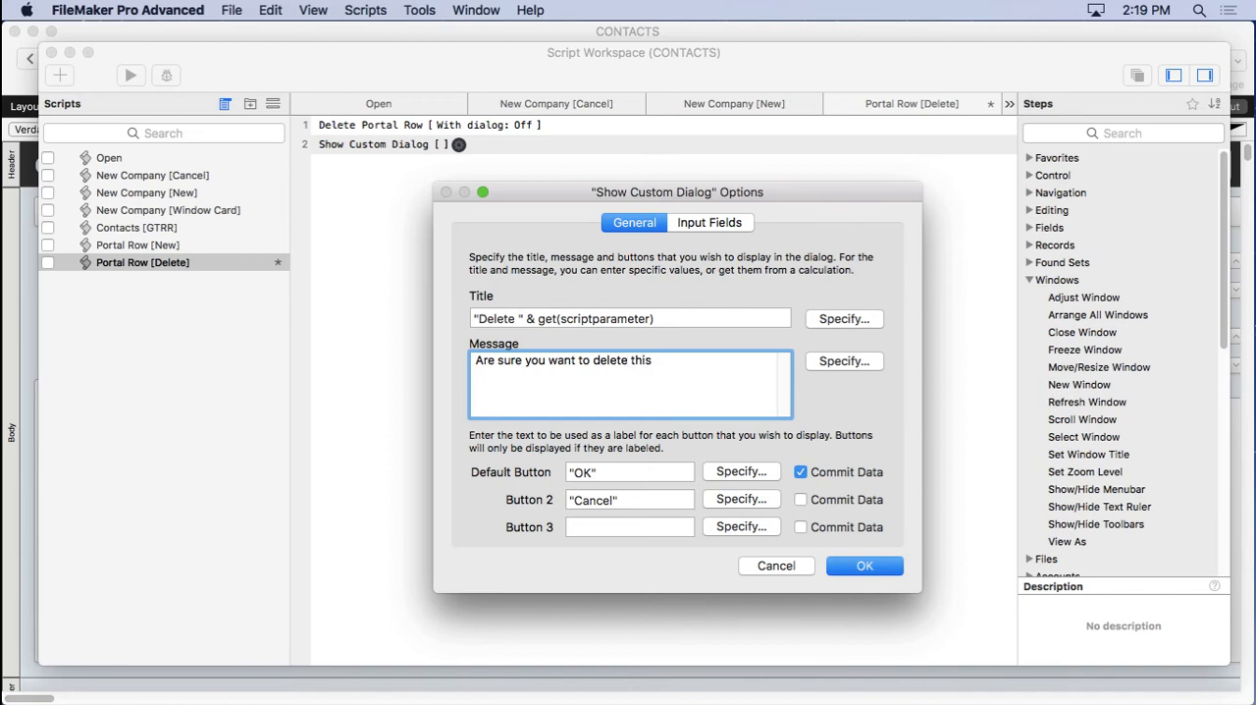
text(get(scriptparamete)
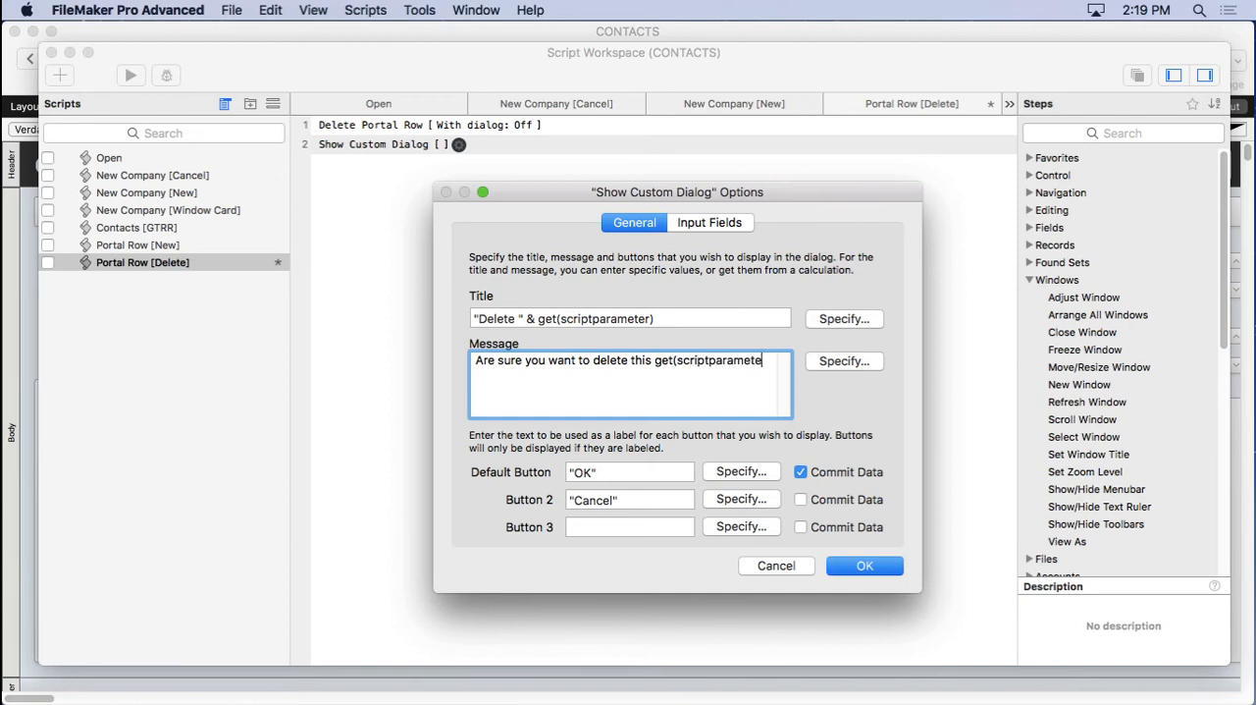
text(r) & ")
text(?")
- Wrap the Get(ScriptParameter) call in Proper() so the parameter is capitalised
double_click(479, 374)
click(476, 360)
text(")
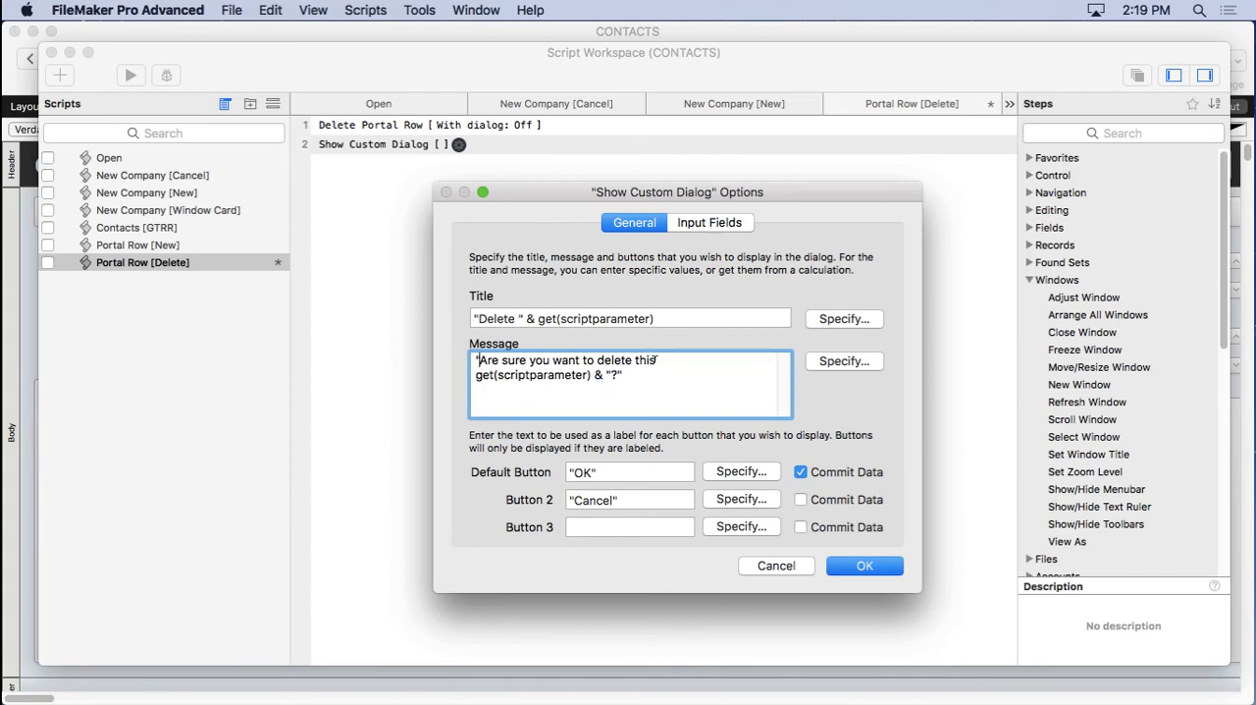
text(")
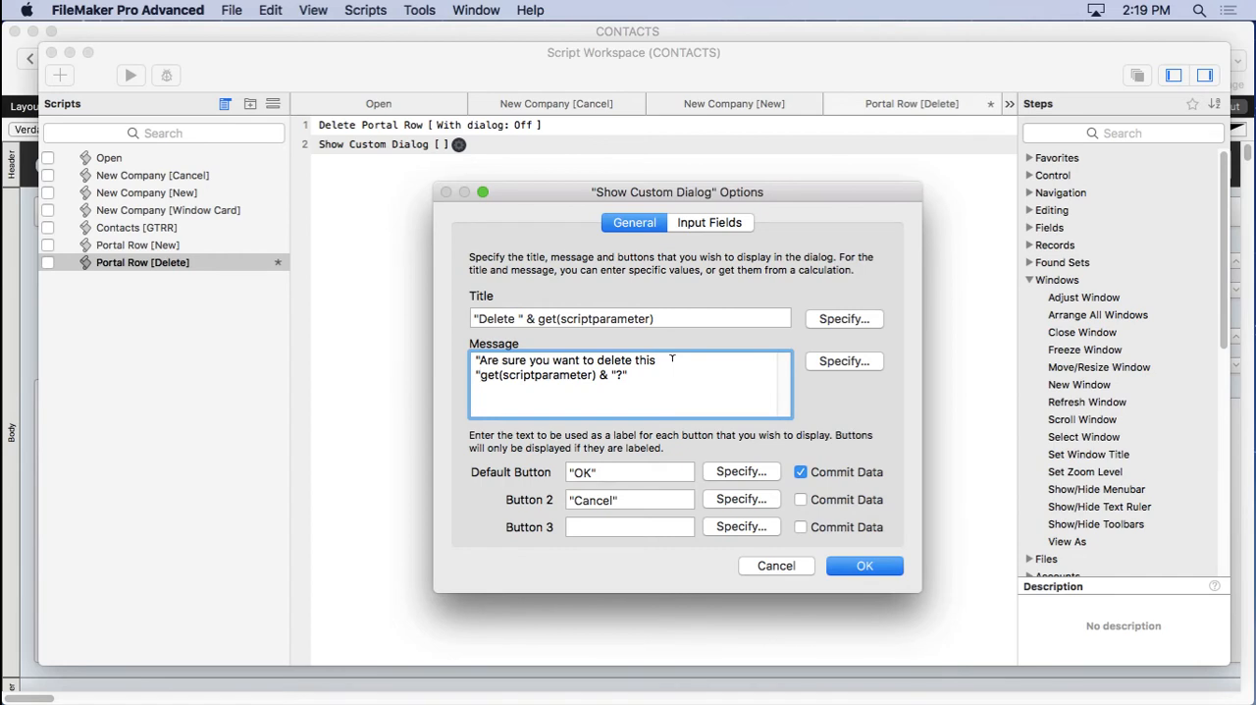
text( &)
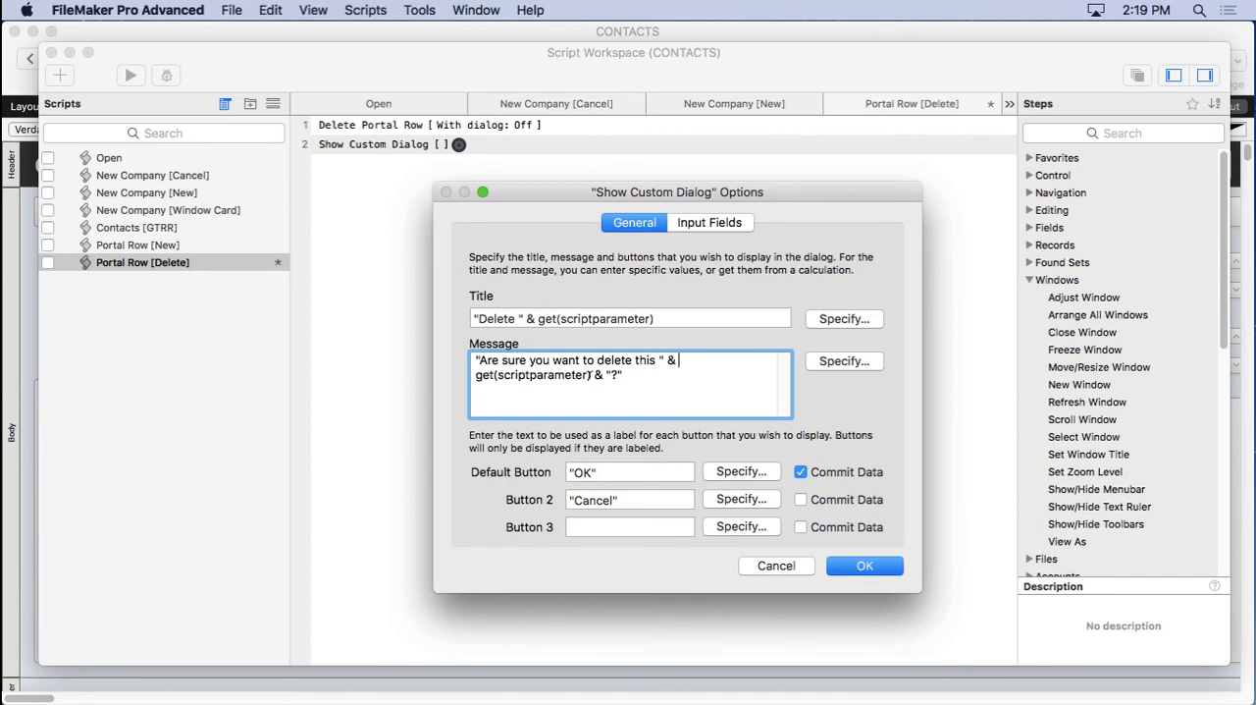
click(590, 374)
drag(590, 374, 476, 374)
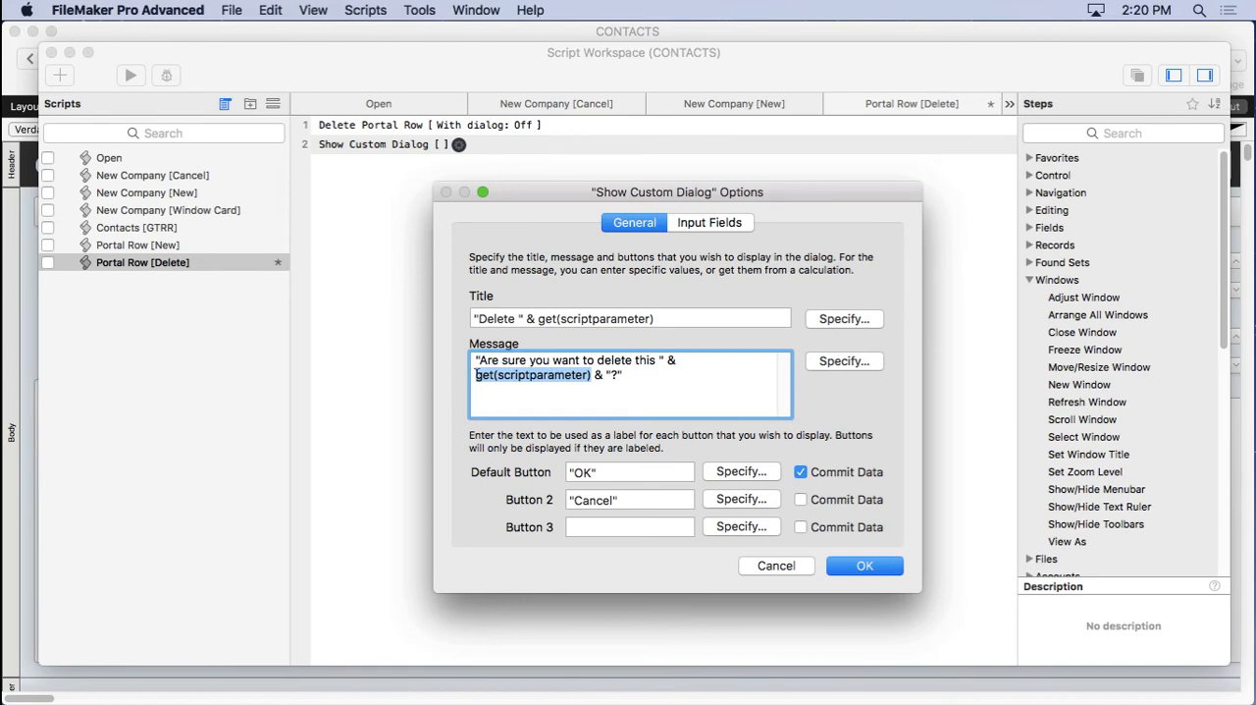
click(477, 373)
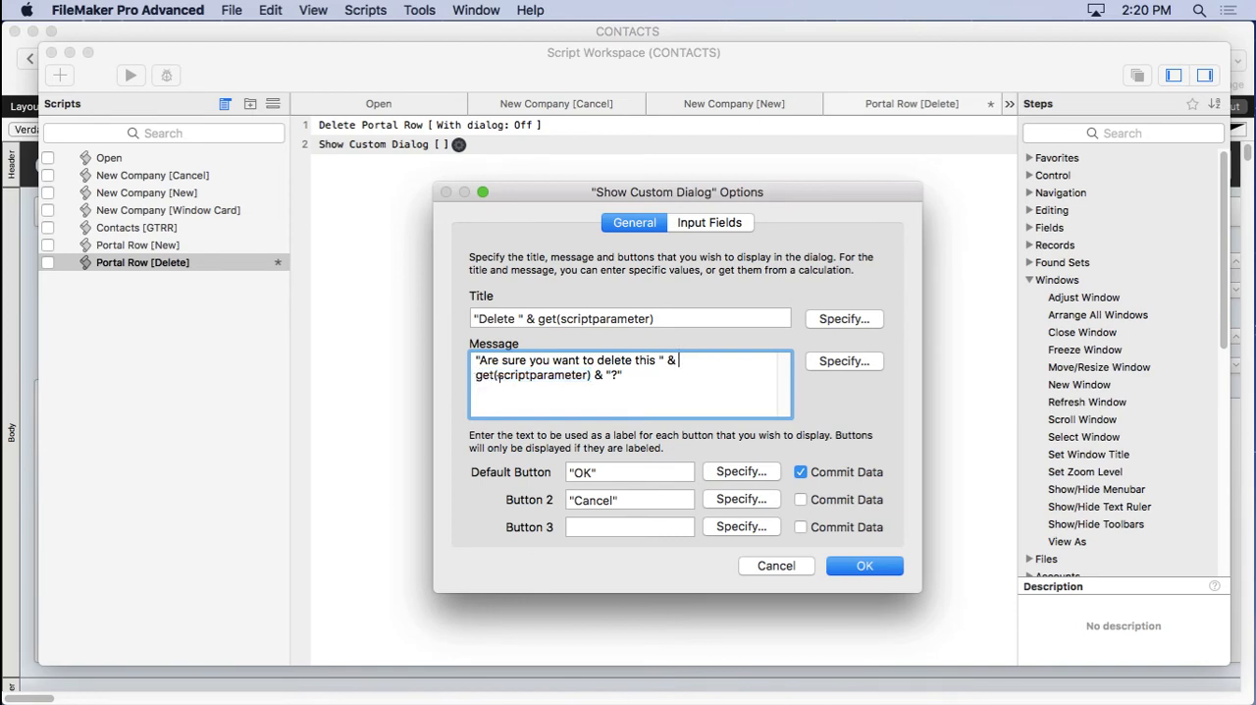
text(lower)
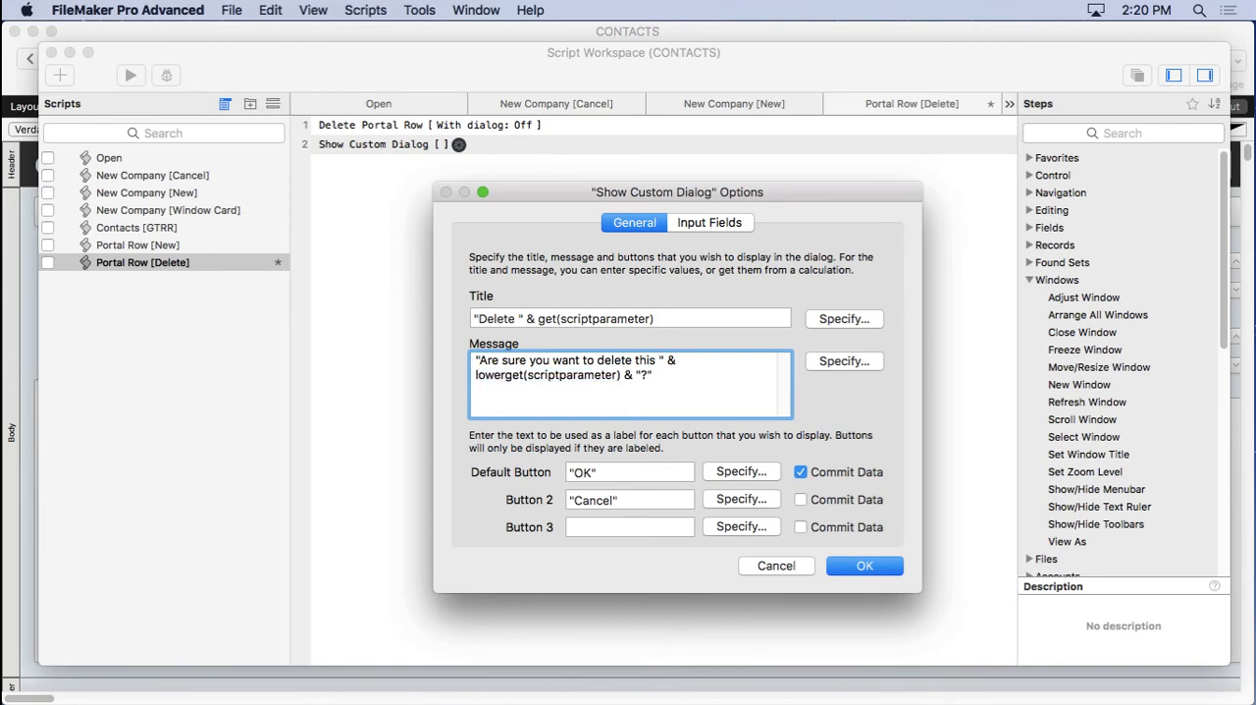
text(()
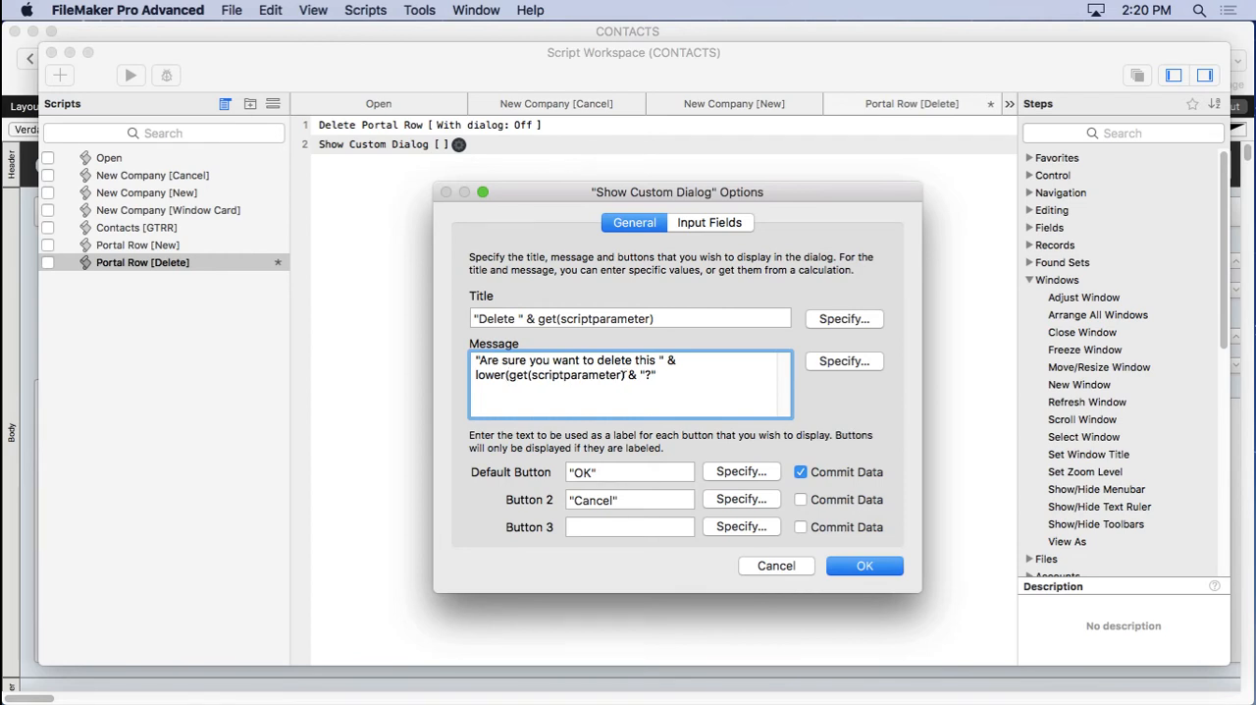
text())
click(538, 318)
text(proper()
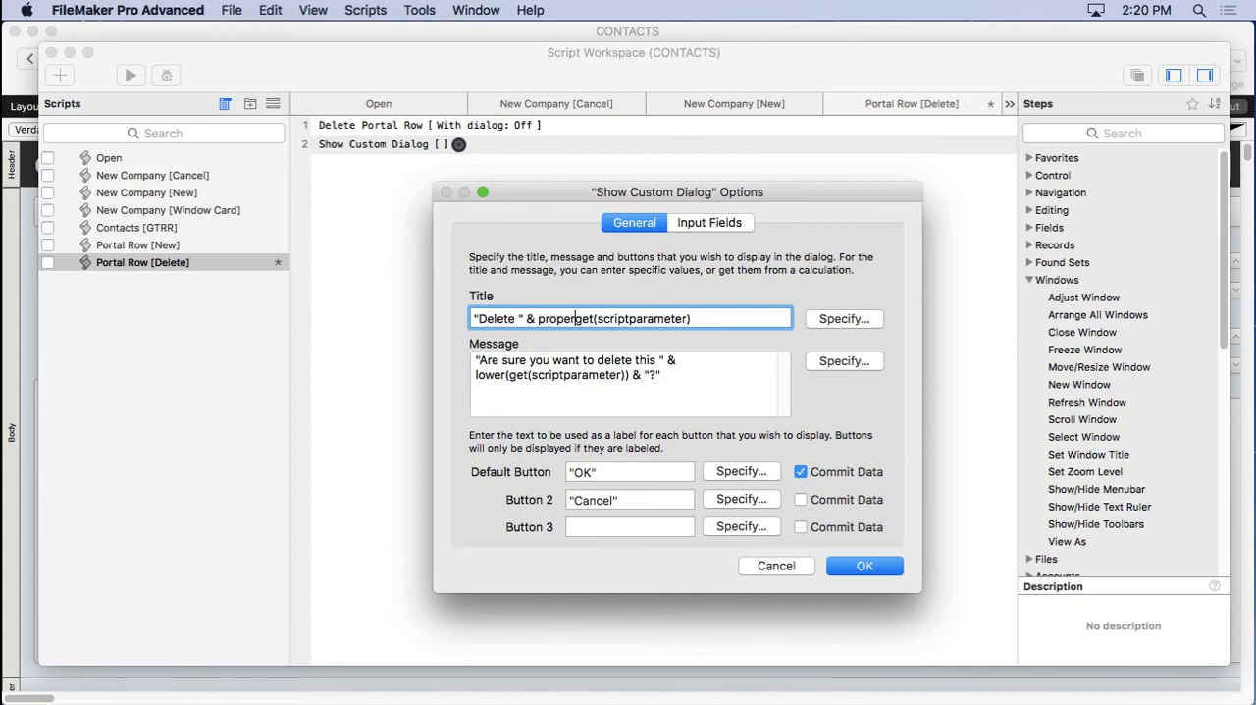
click(712, 318)
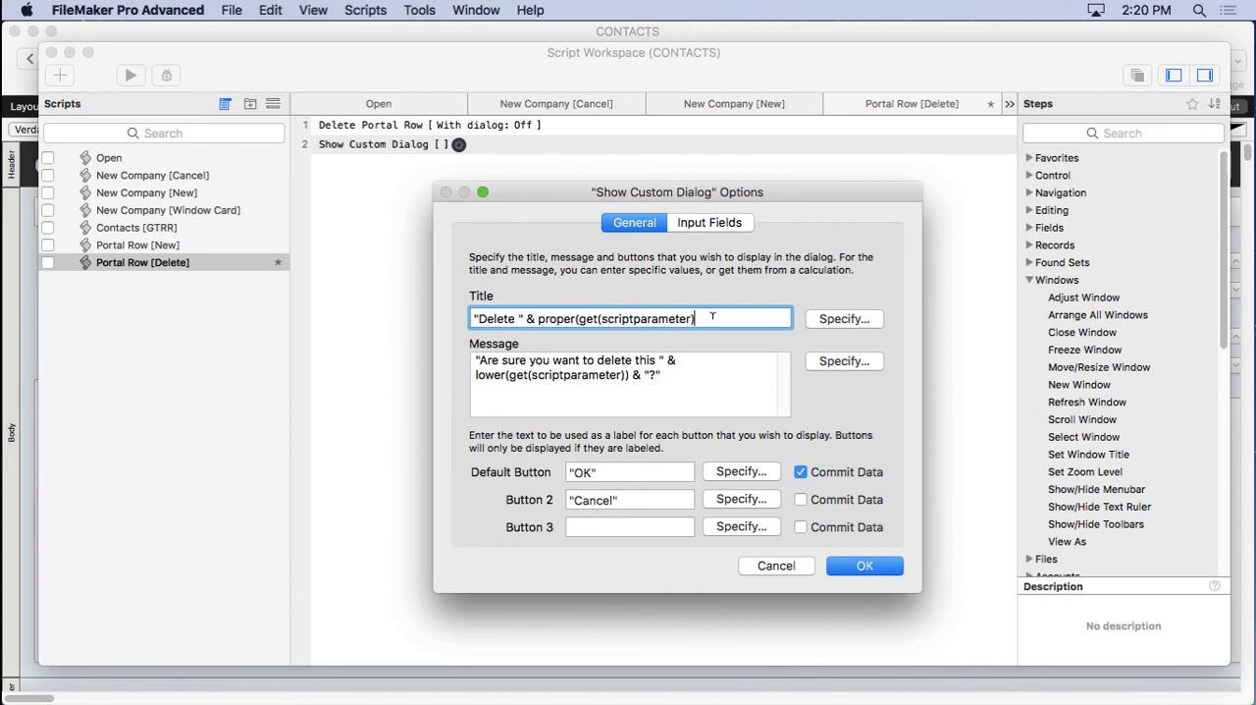
text())
- Label the dialog's two buttons Yes and No and confirm the options
double_click(583, 469)
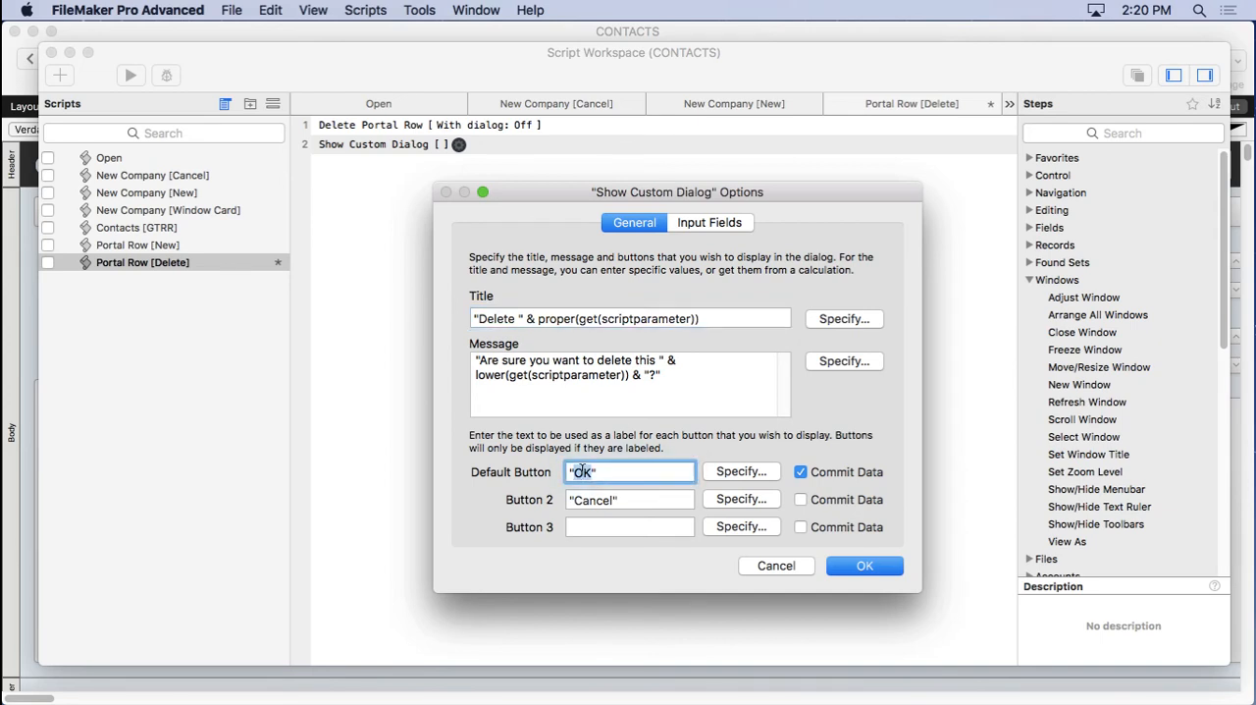
text(Yes)
click(588, 500)
double_click(587, 499)
text(No)
click(852, 568)
- Move Show Custom Dialog to line 1 and wrap Delete Portal Row in an If/End If block
drag(368, 147, 368, 120)
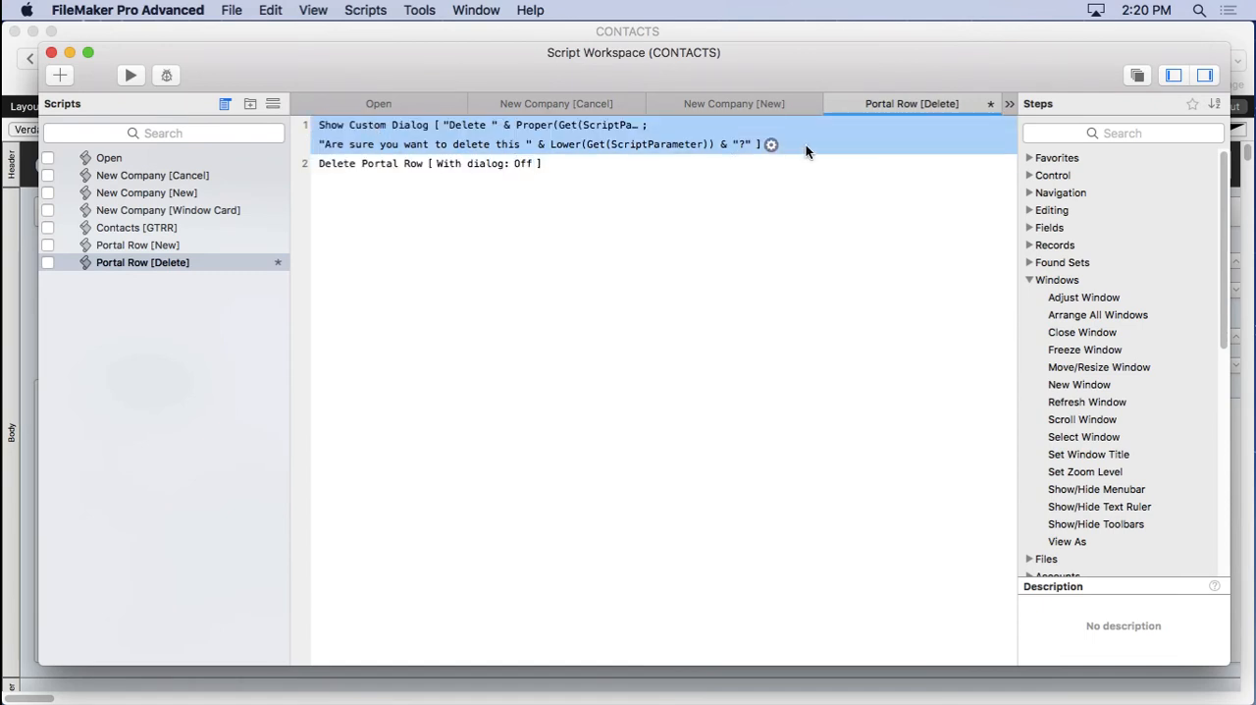
key(Return)
text(if)
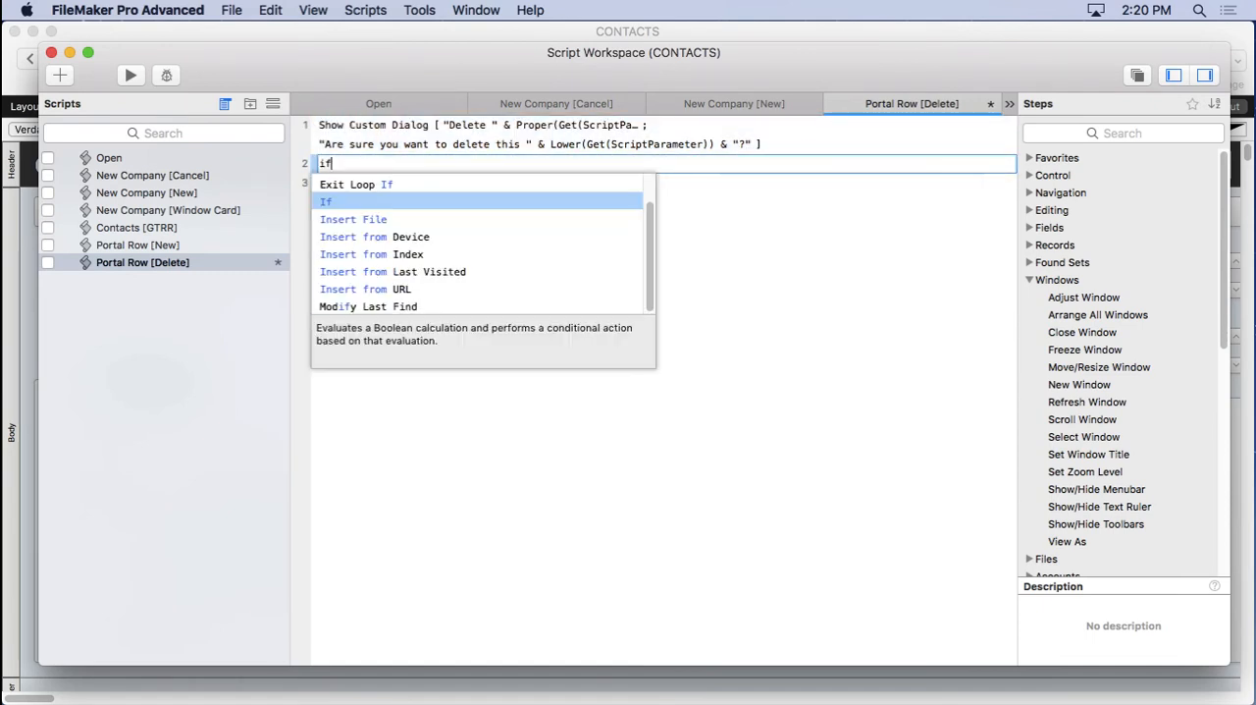
click(356, 201)
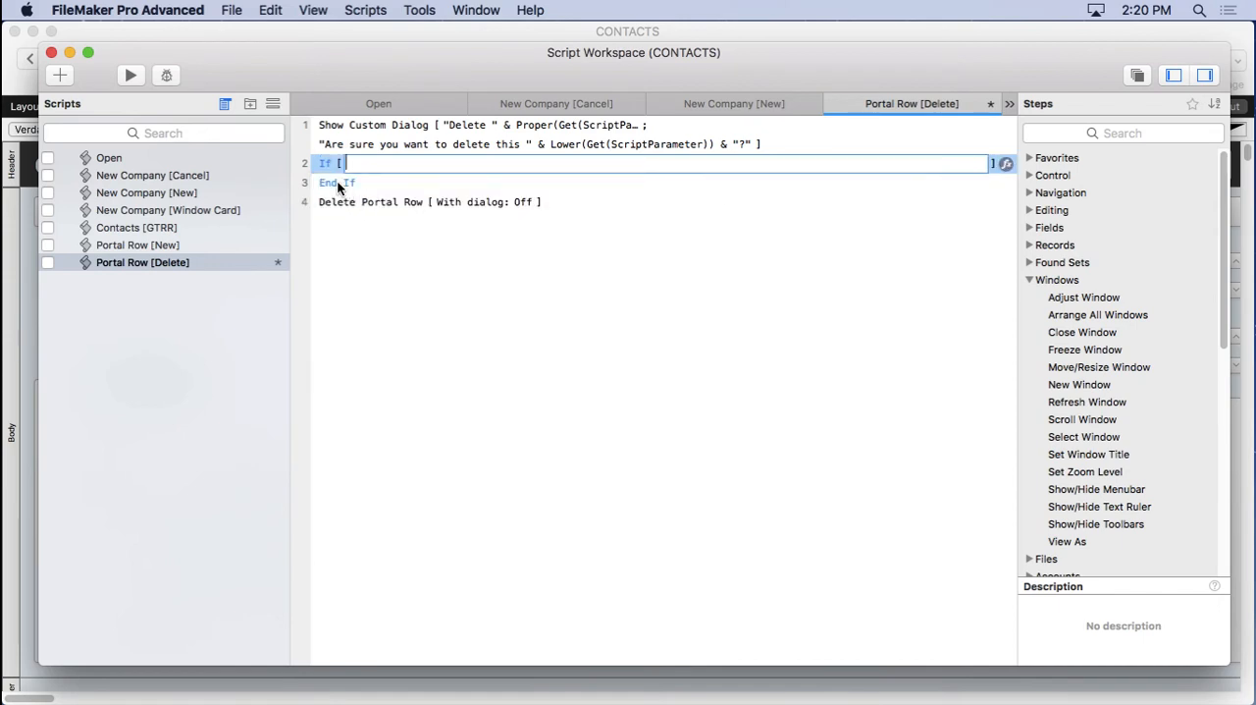
click(334, 184)
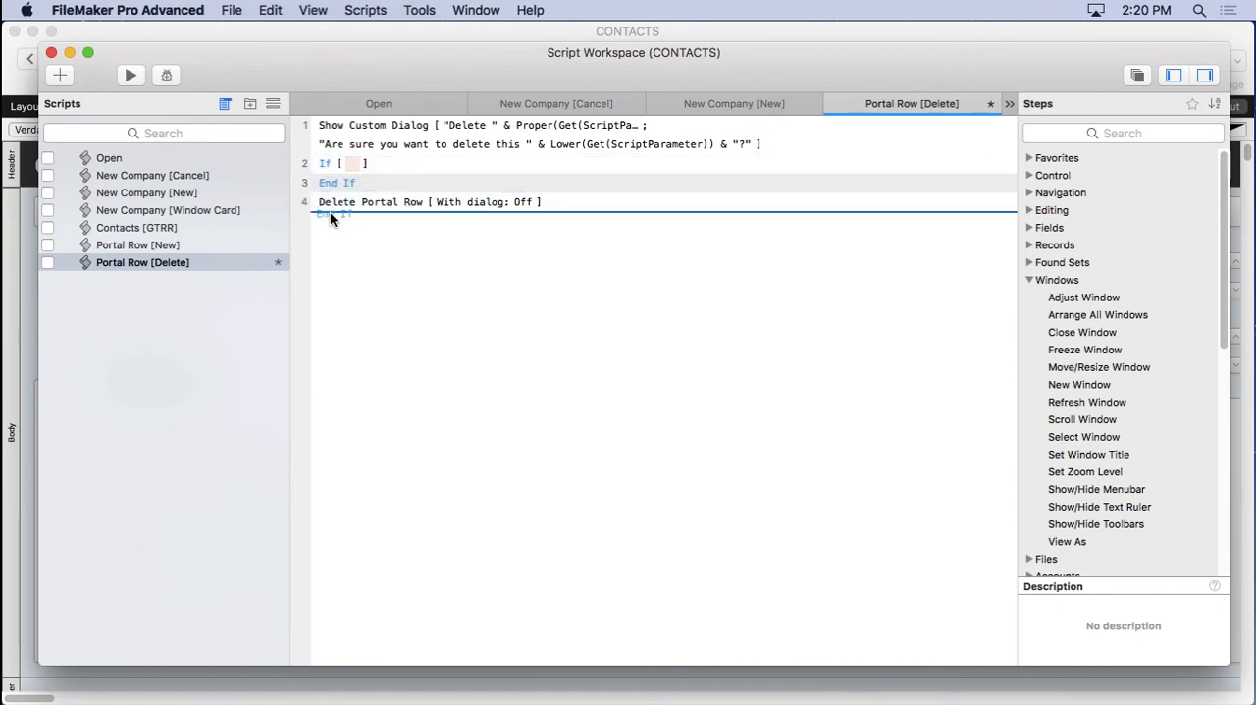
drag(334, 184, 332, 212)
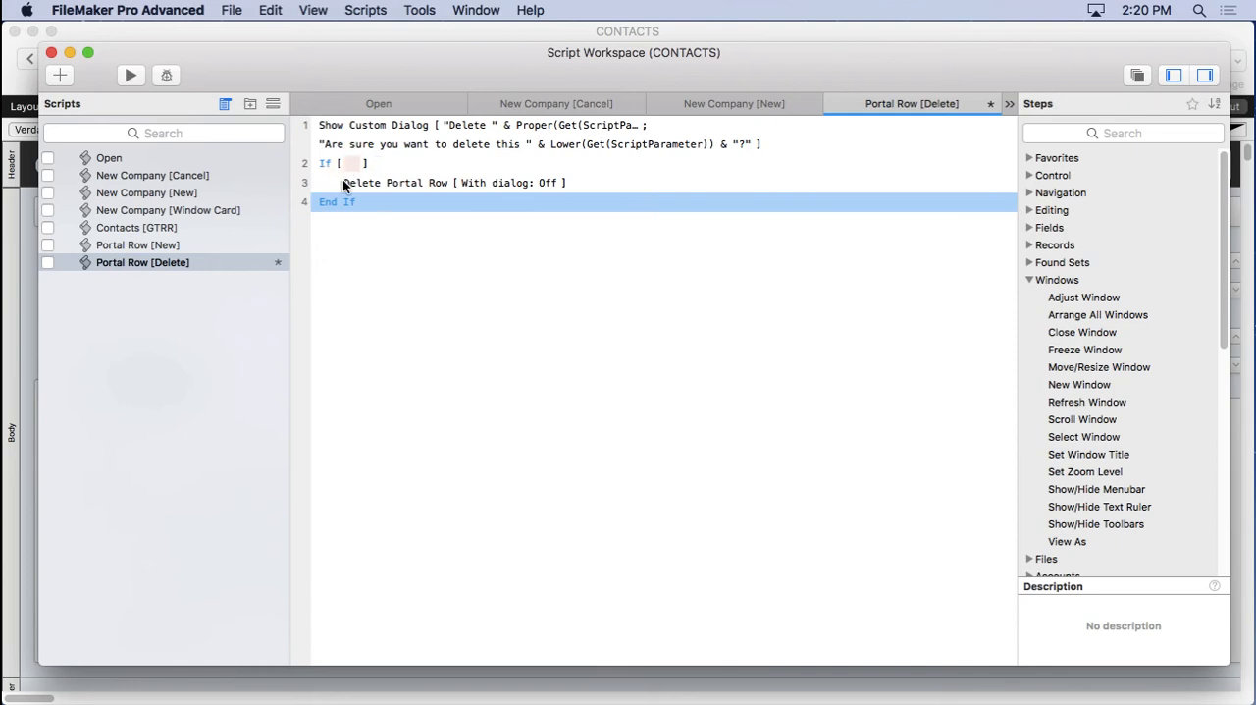
click(355, 185)
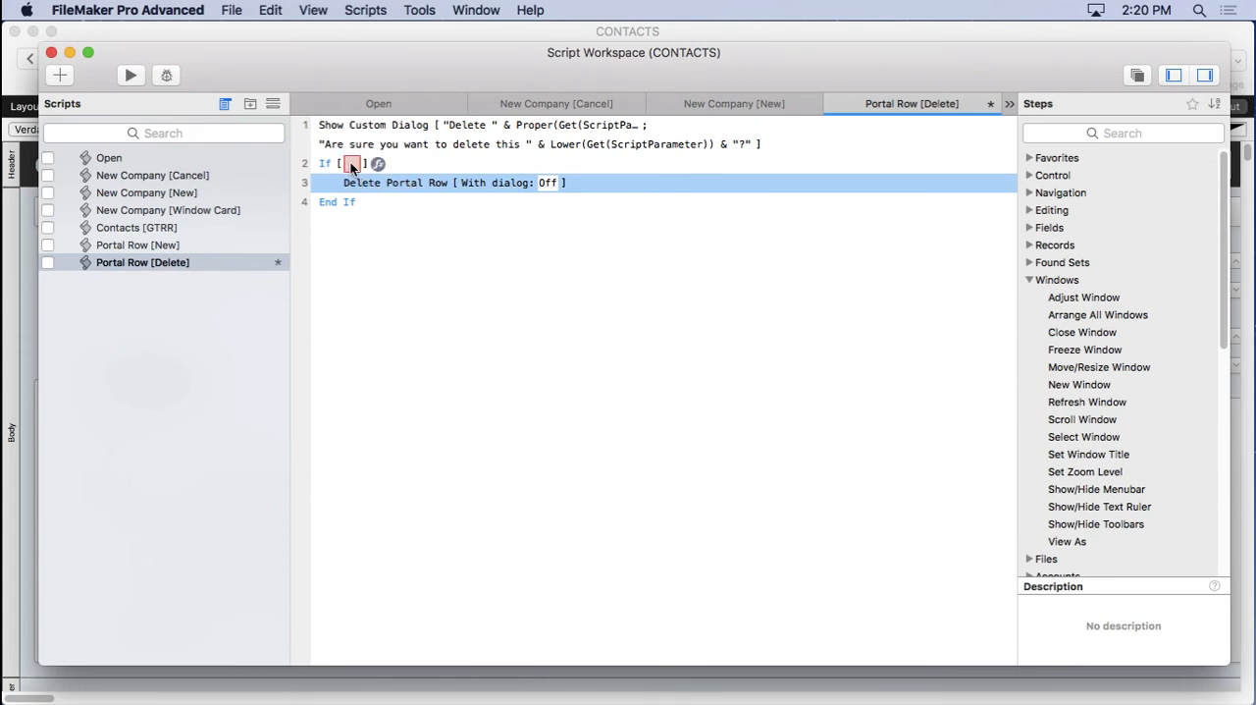
- Set the If condition to Get(LastMessageChoice) = 1
click(352, 163)
text(get)
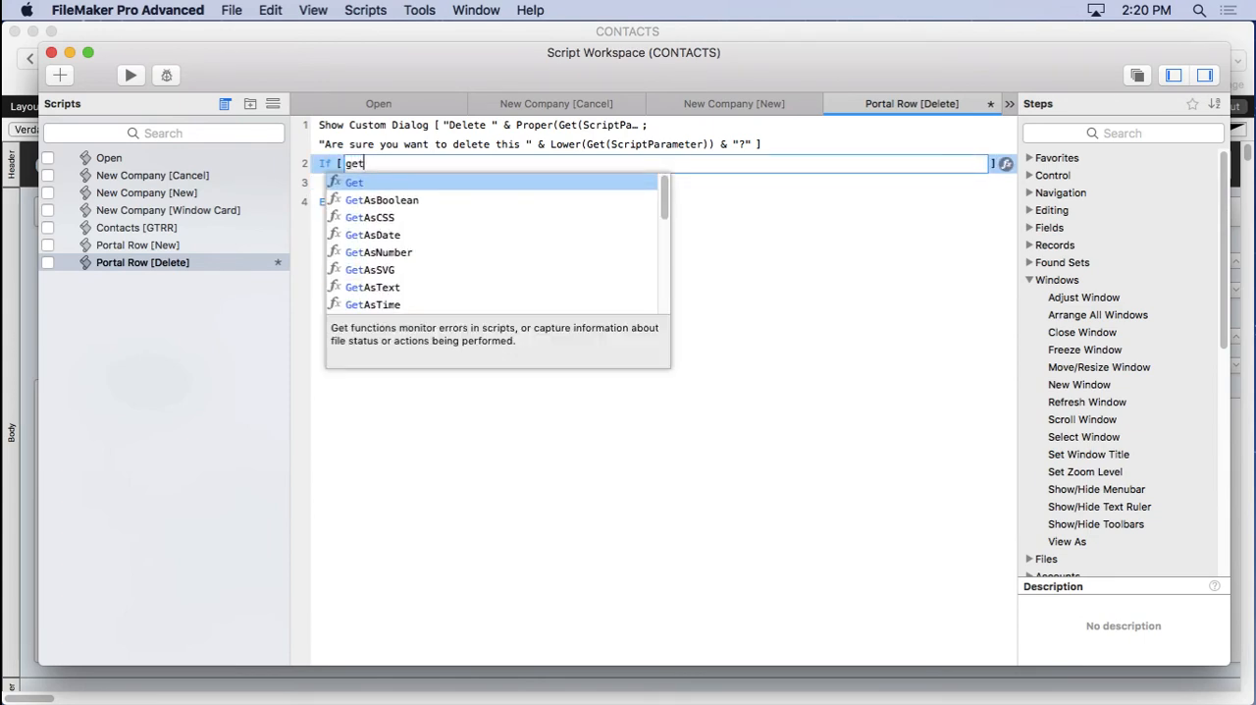
text((lastm)
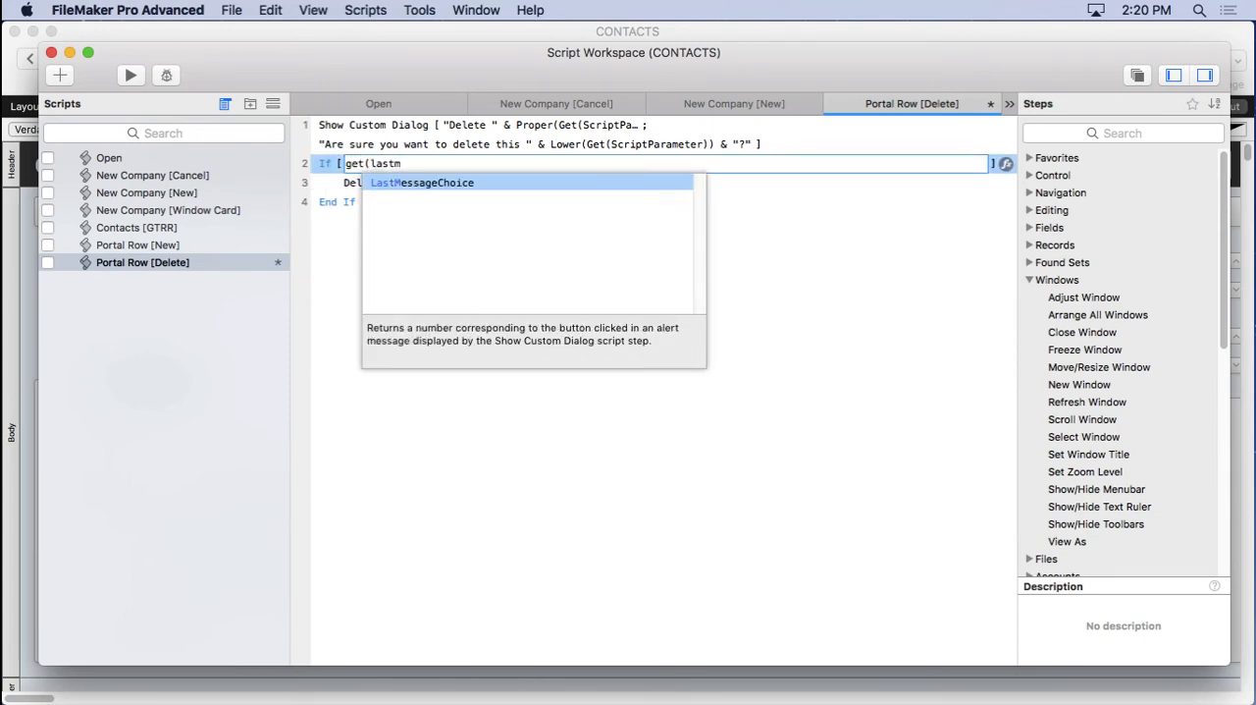
click(434, 185)
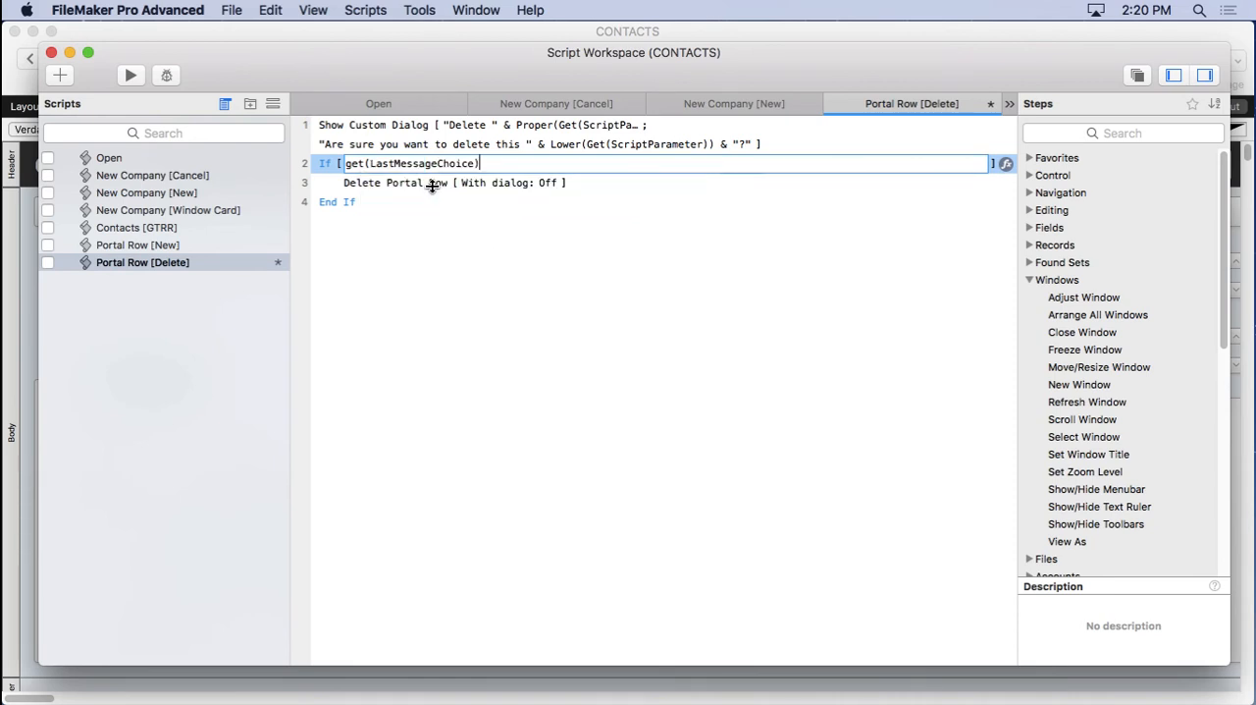
text( = 1)
click(426, 229)
- Check the dialog's first answer label and review the finished If block
double_click(396, 137)
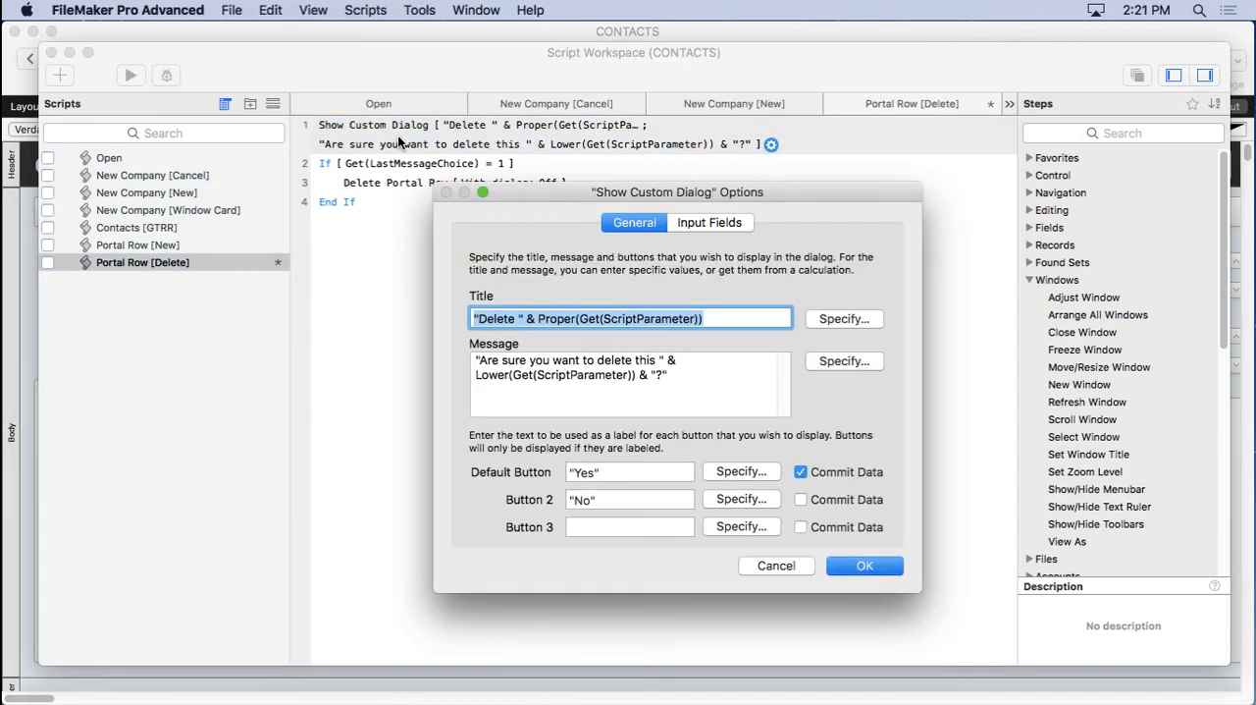
double_click(584, 473)
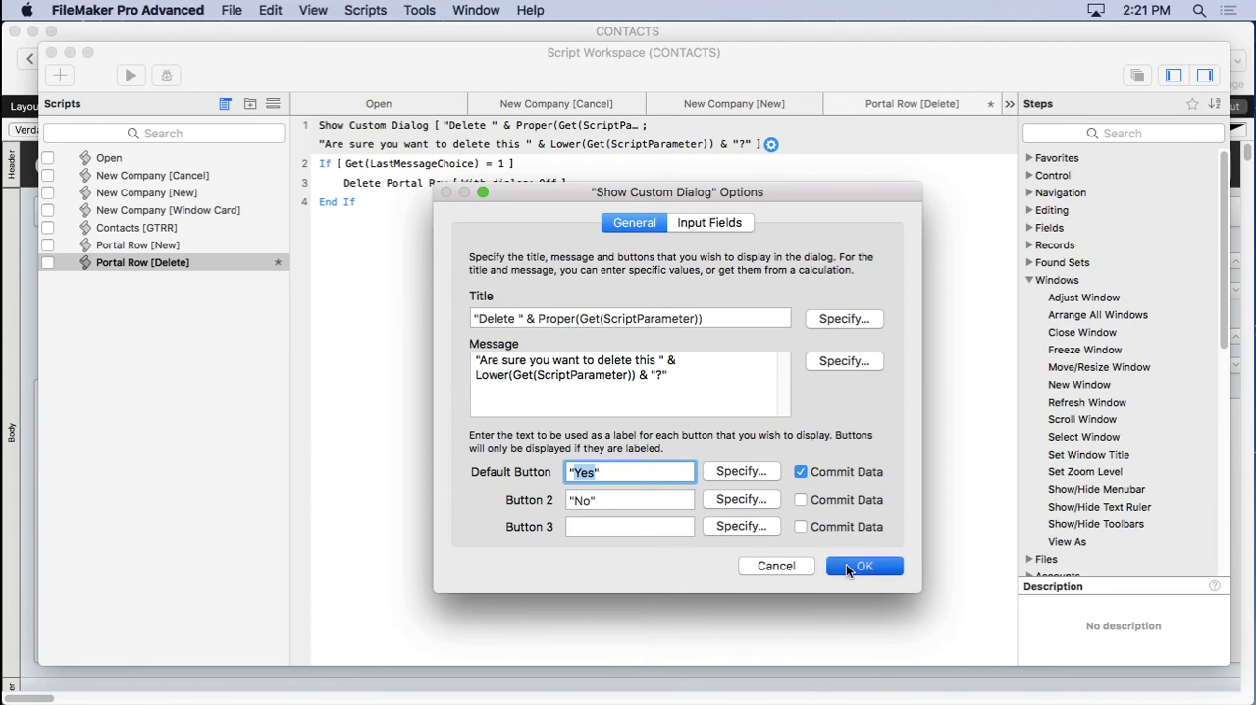
click(864, 565)
click(424, 163)
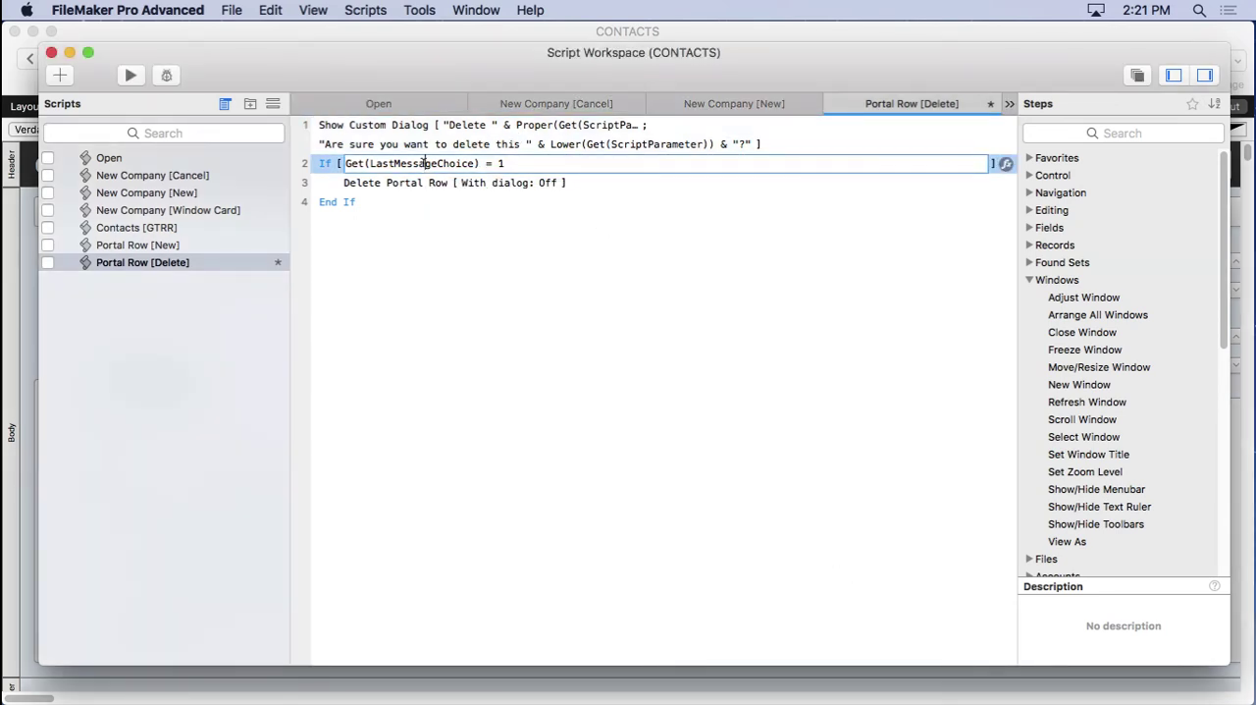
click(315, 163)
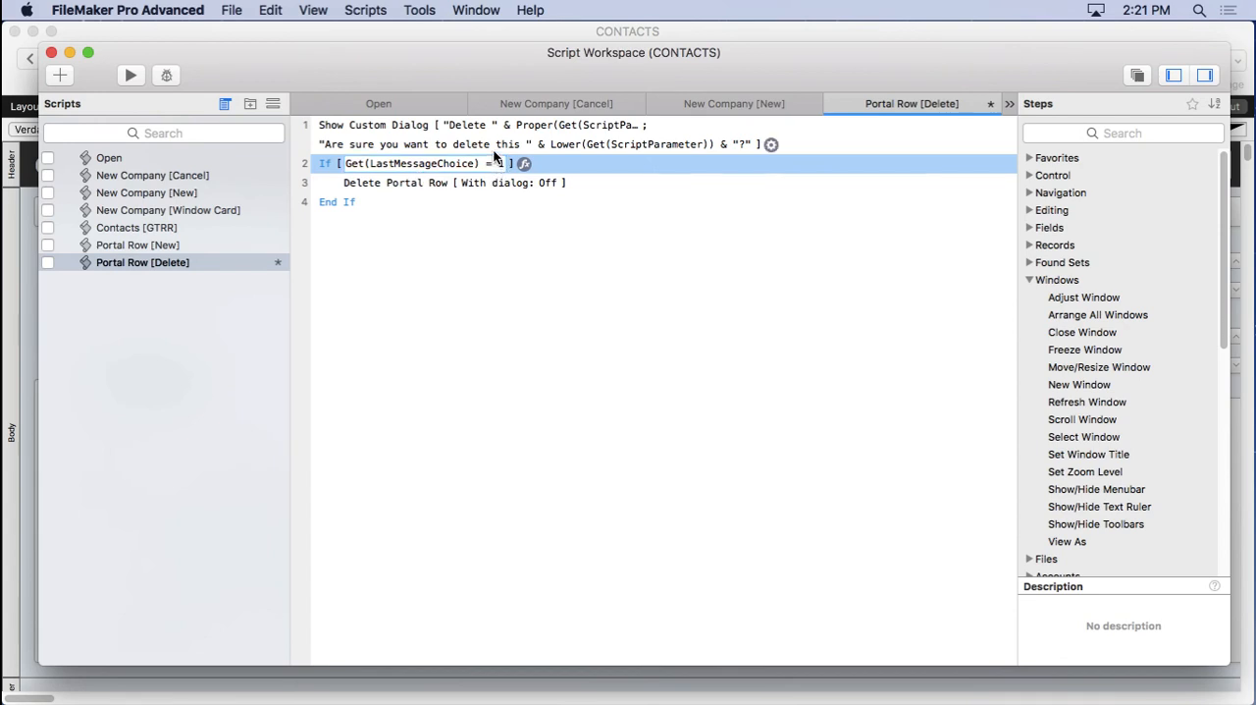
click(398, 182)
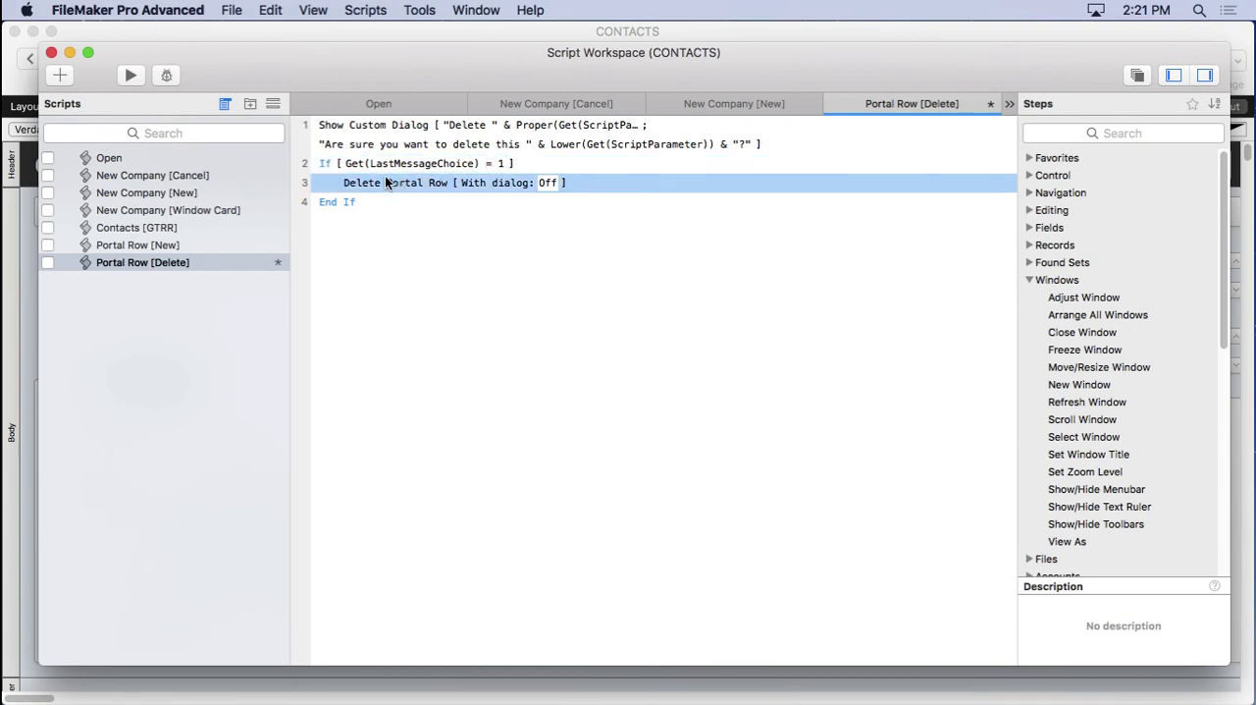
click(325, 165)
shift+click(334, 201)
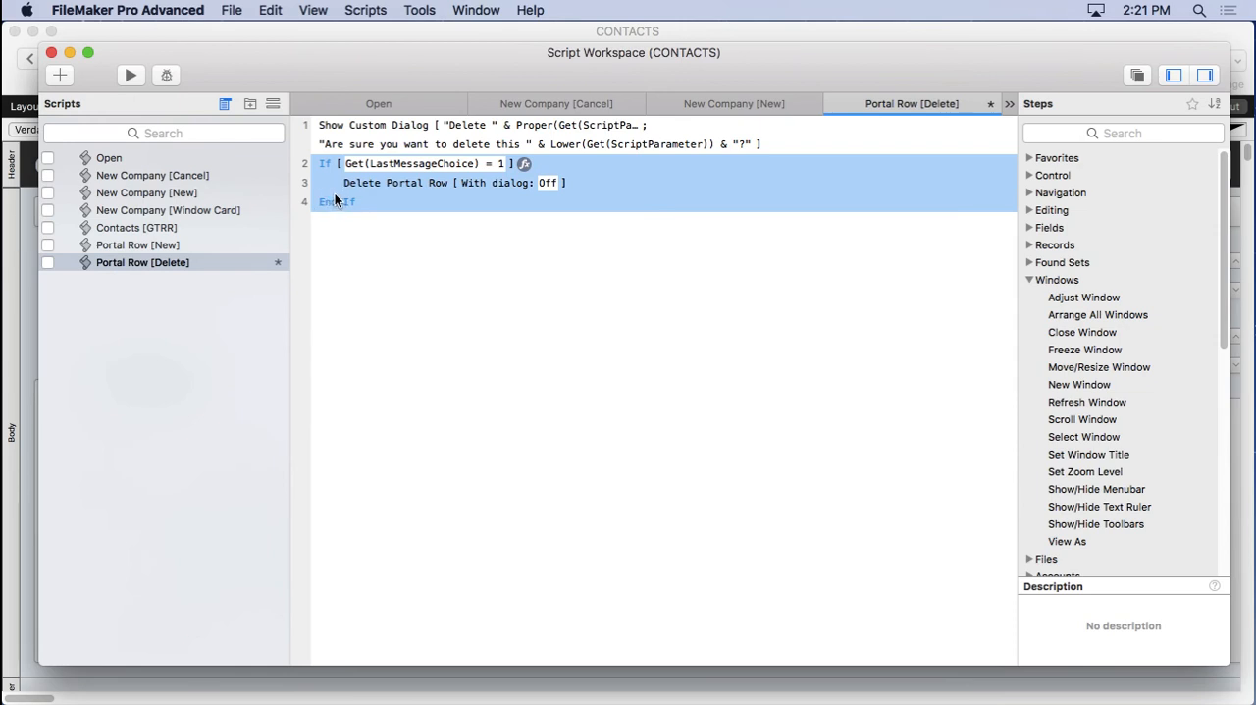
click(406, 248)
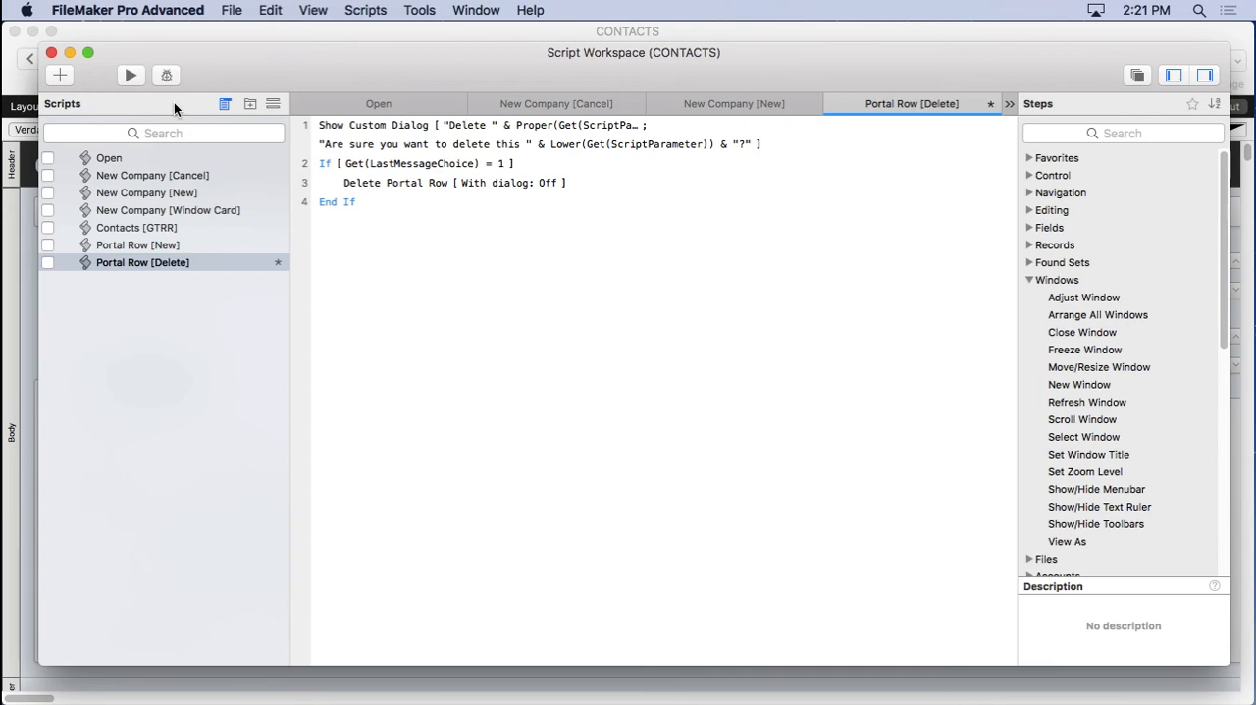
- Save and close the script, then set the trash button's action to Perform Script
key(super+s)
click(51, 52)
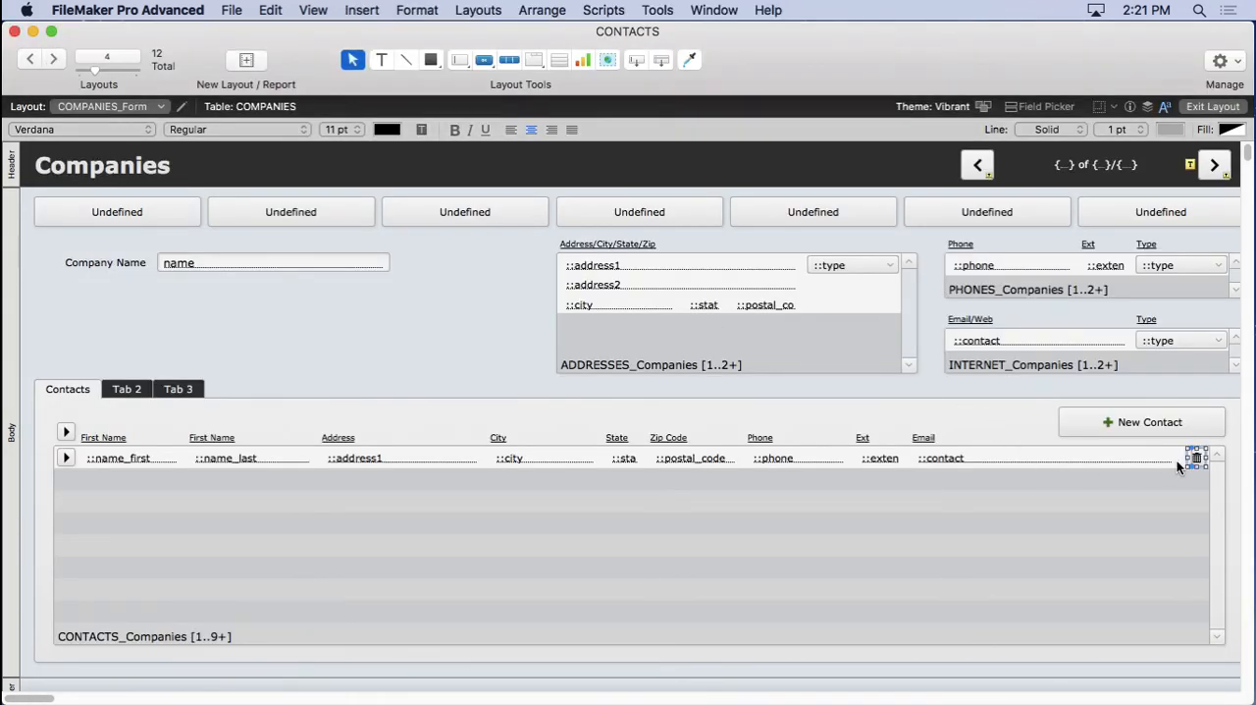
double_click(1197, 461)
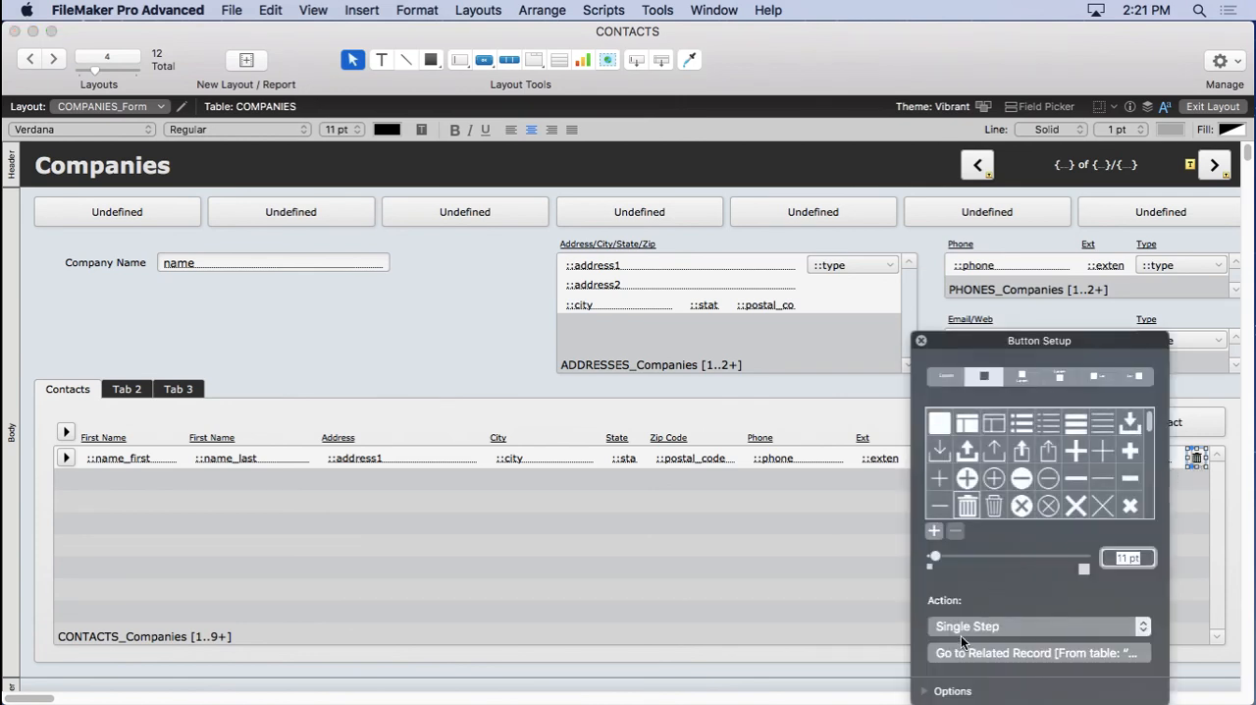
click(983, 615)
click(975, 642)
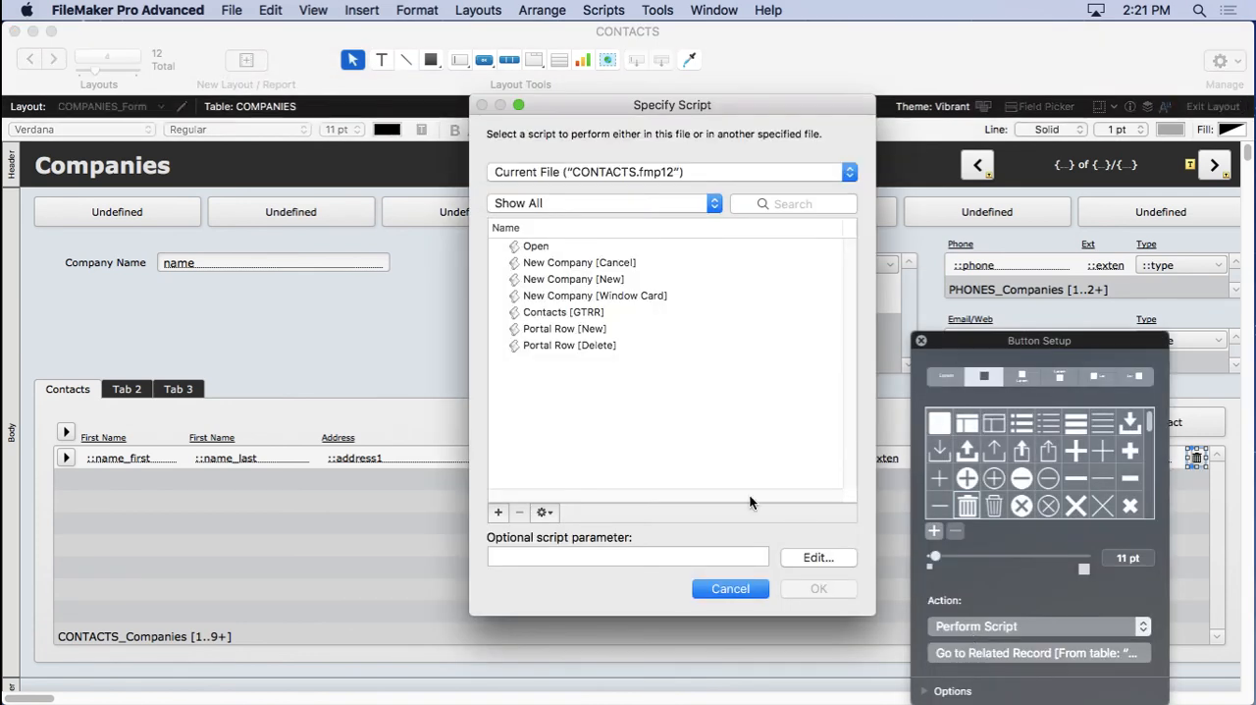
- Choose Portal Row [Delete] with script parameter "Contact" for the button
click(589, 346)
click(557, 557)
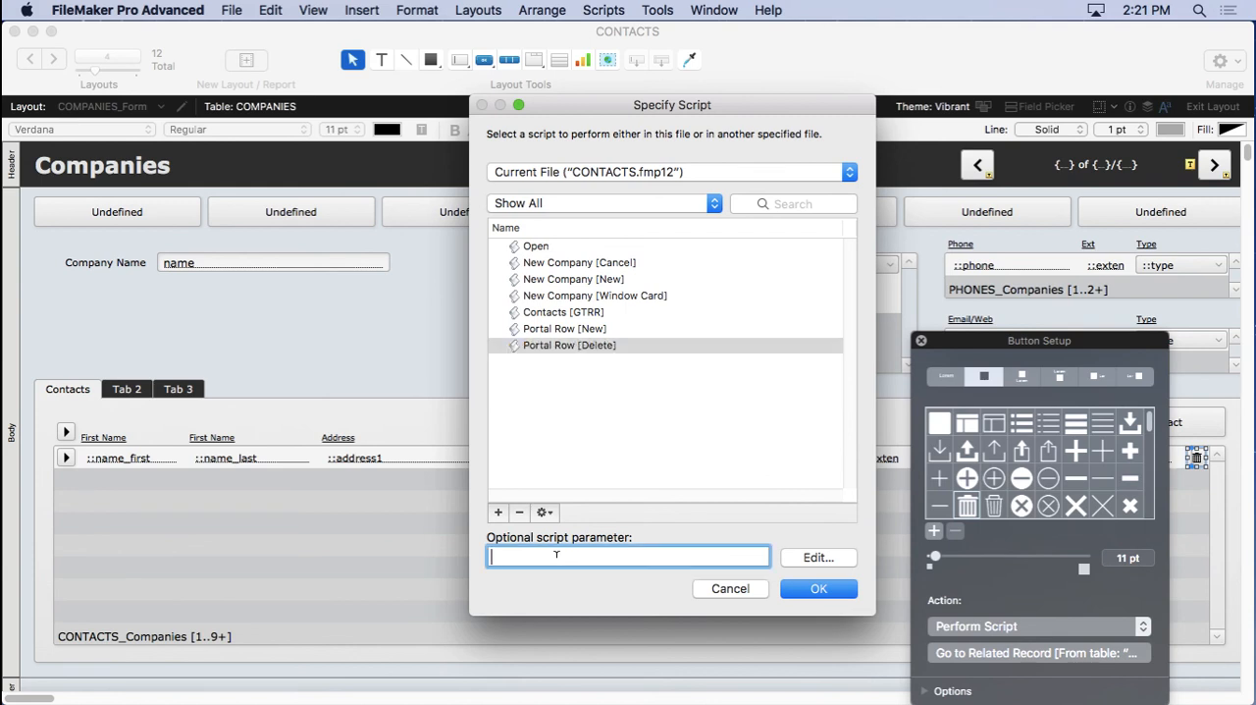
text("Contact)
text(")
click(819, 588)
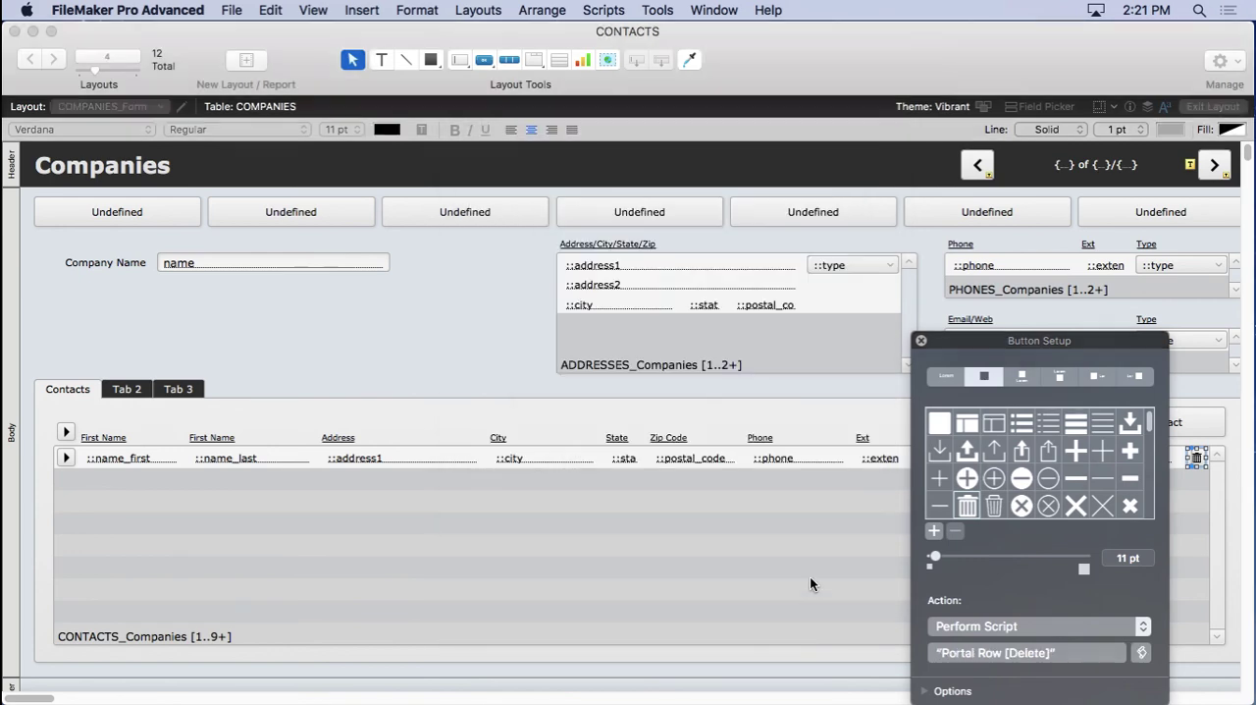
click(923, 341)
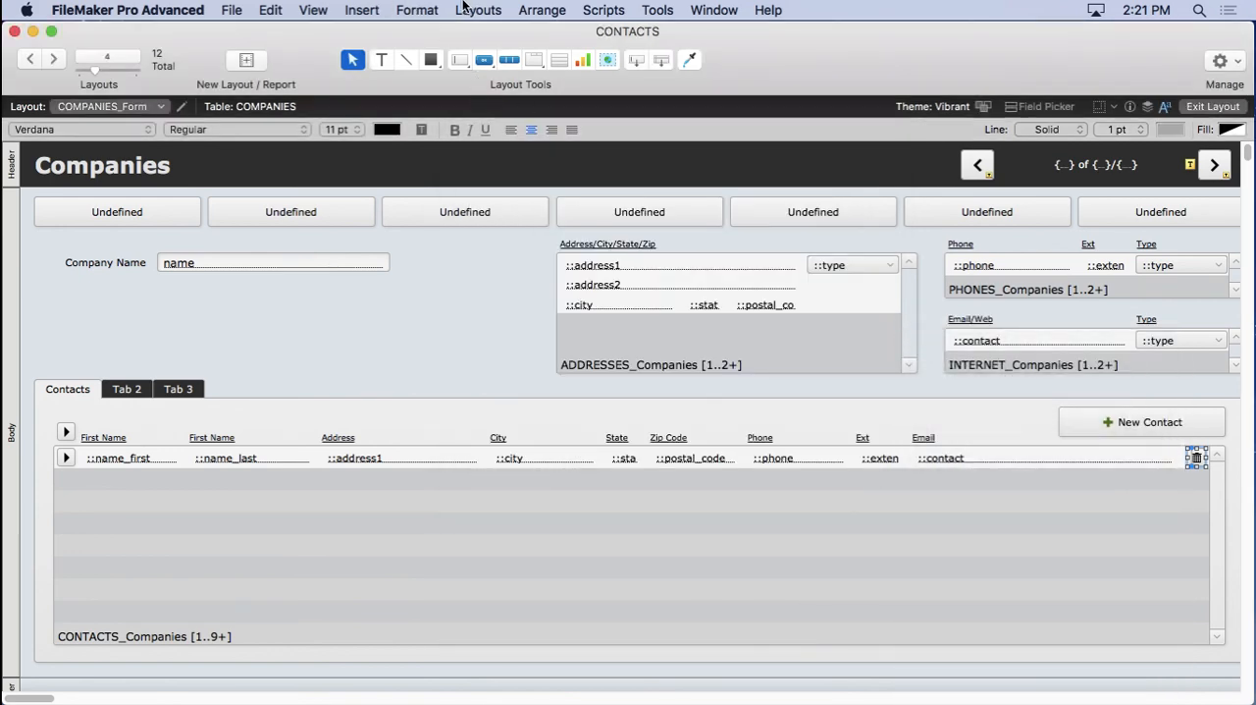
- In Browse mode, trash the second contact row and answer No to keep it
click(313, 9)
click(338, 37)
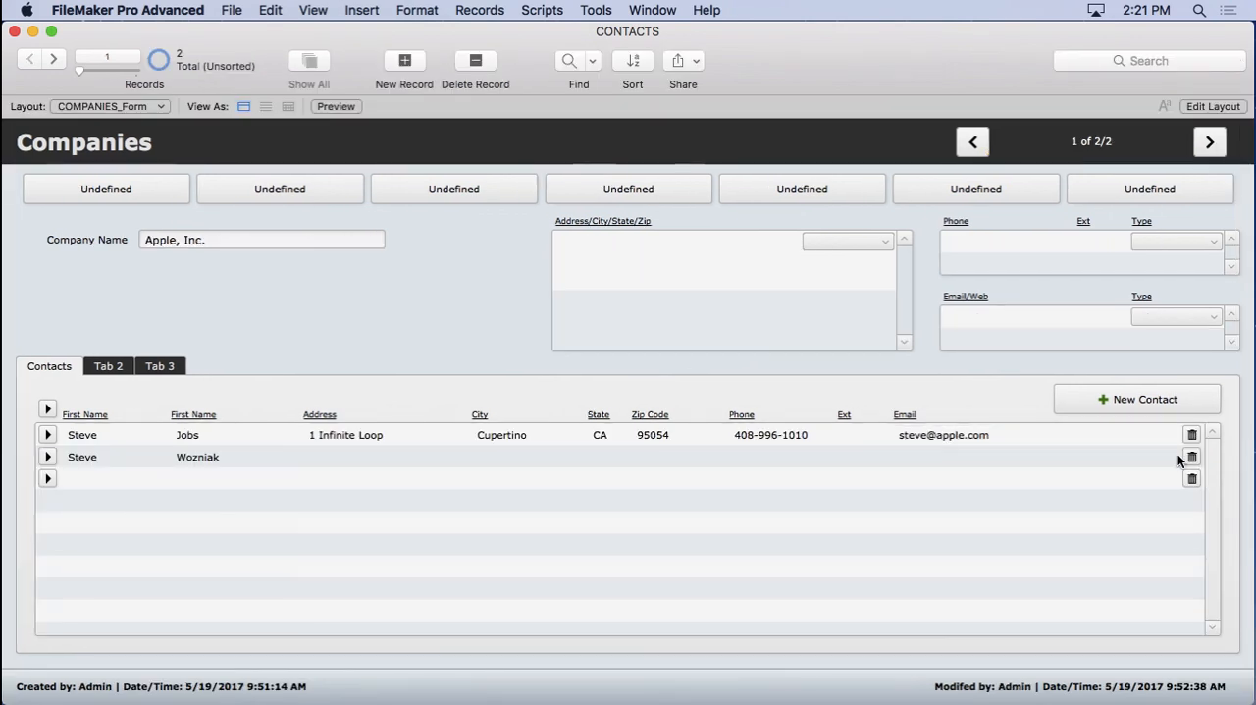
click(1192, 457)
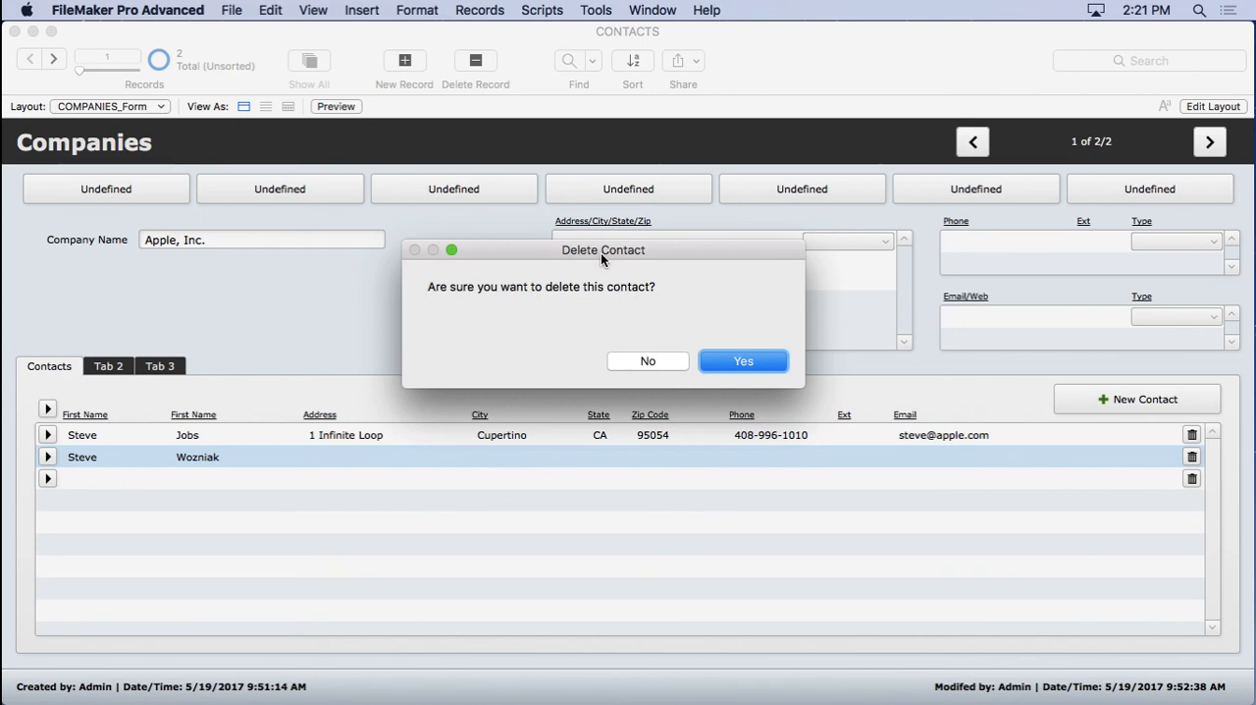
click(643, 361)
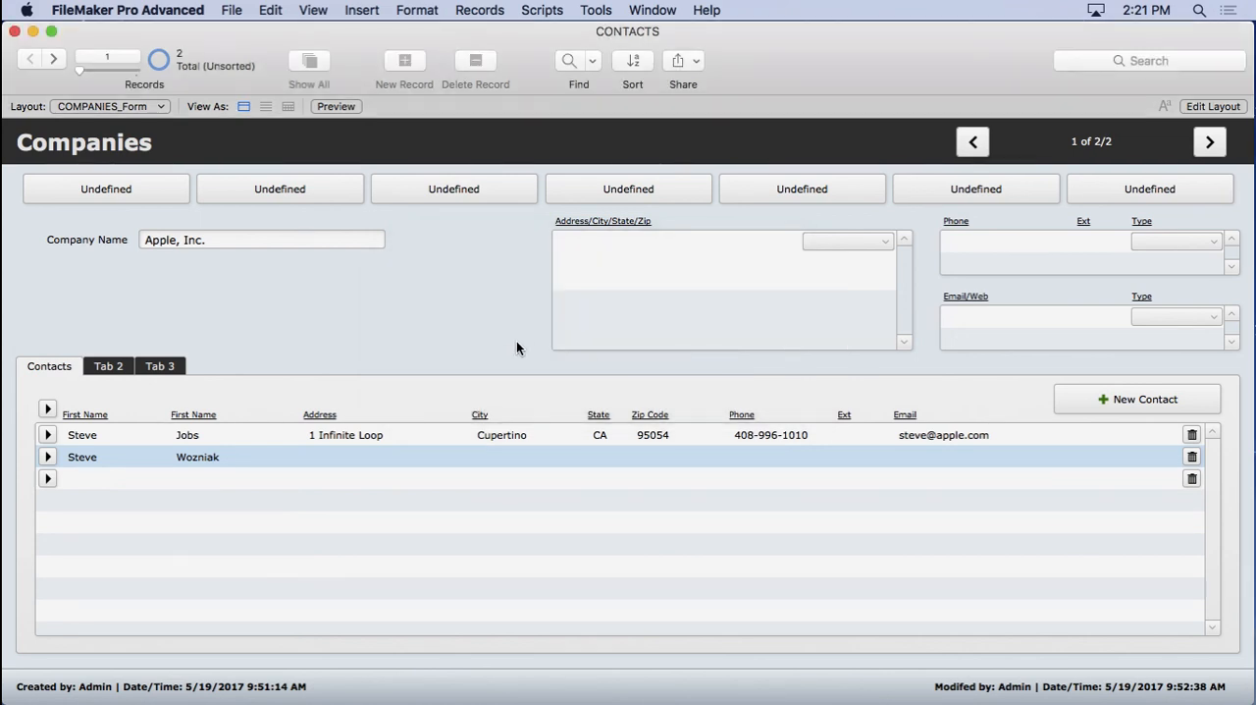